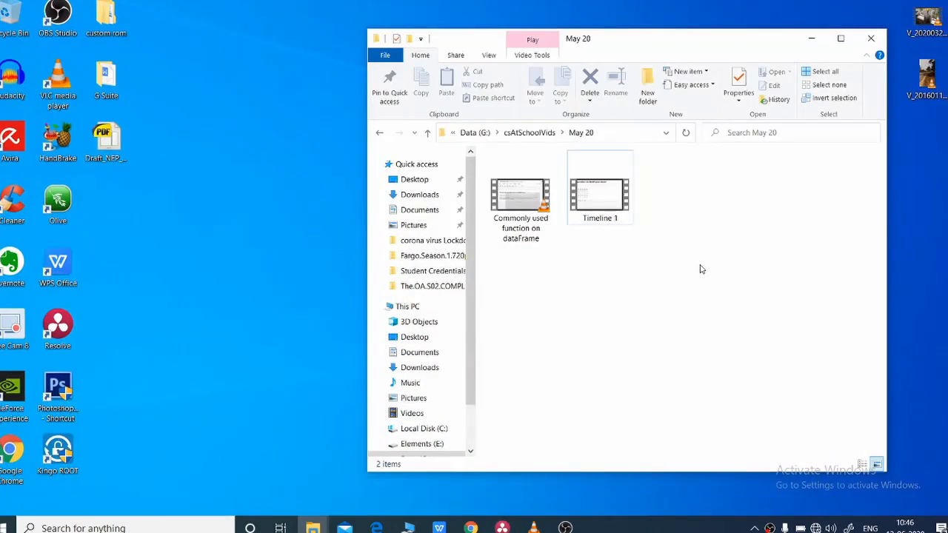
Examine the file size of the Timeline 1 video in its file properties
{"action": "left_click_drag", "start_coordinate": [689, 36], "coordinate": [577, 31]}
{"action": "left_click", "coordinate": [496, 180]}
{"action": "right_click", "coordinate": [497, 180]}
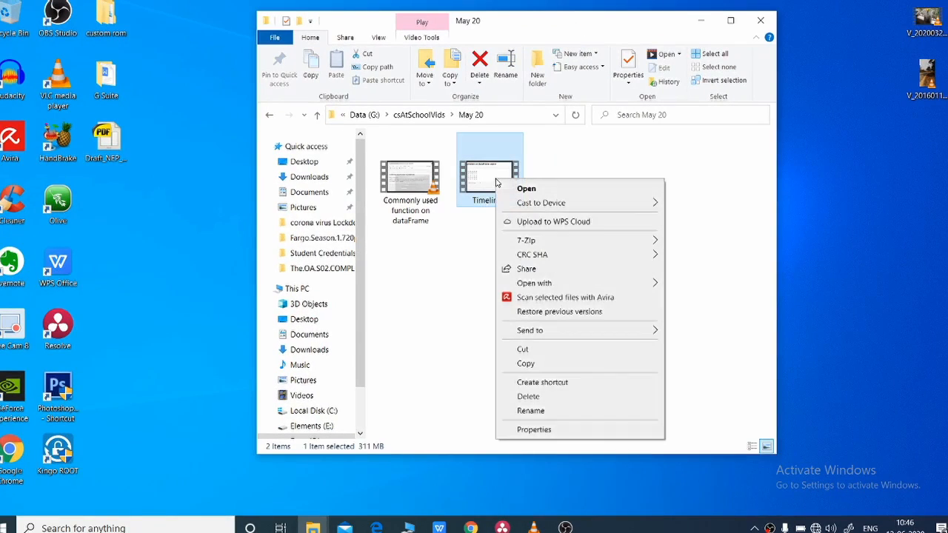
{"action": "left_click", "coordinate": [555, 431]}
{"action": "left_click_drag", "start_coordinate": [629, 191], "coordinate": [672, 105]}
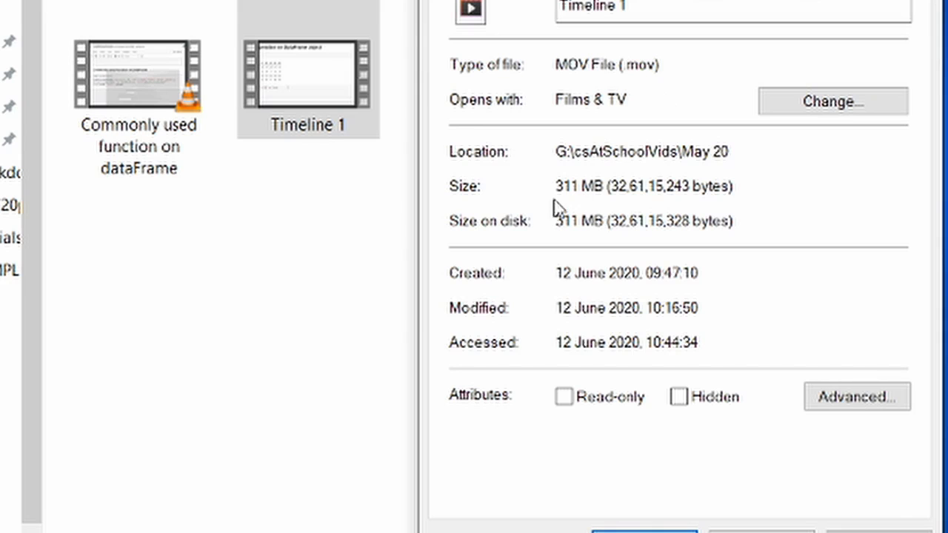
{"action": "left_click_drag", "start_coordinate": [557, 185], "coordinate": [582, 185]}
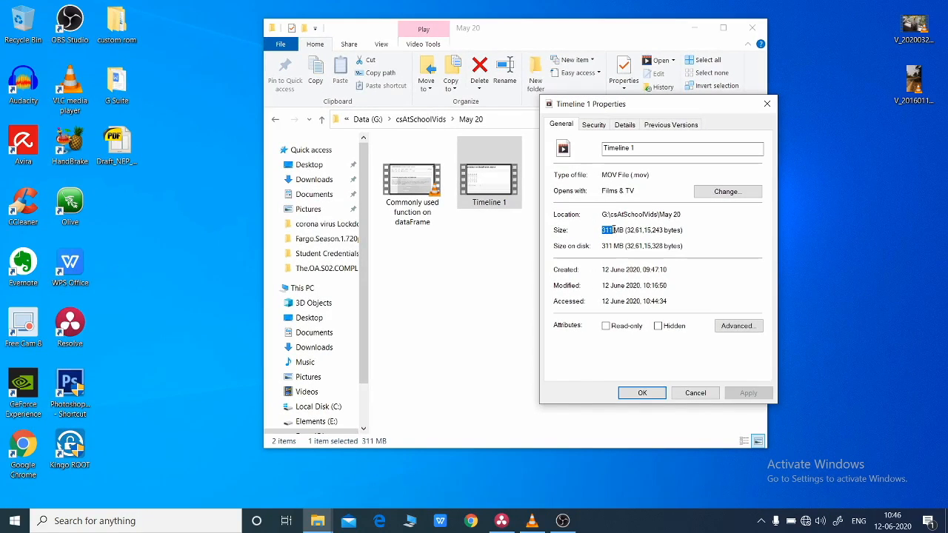
{"action": "left_click_drag", "start_coordinate": [701, 106], "coordinate": [791, 145]}
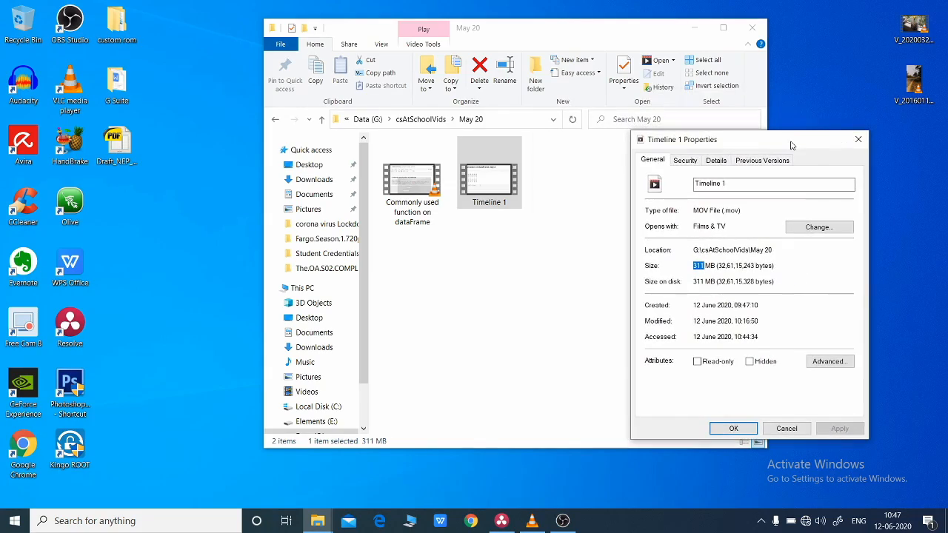
Launch HandBrake from the desktop
{"action": "left_click", "coordinate": [69, 146]}
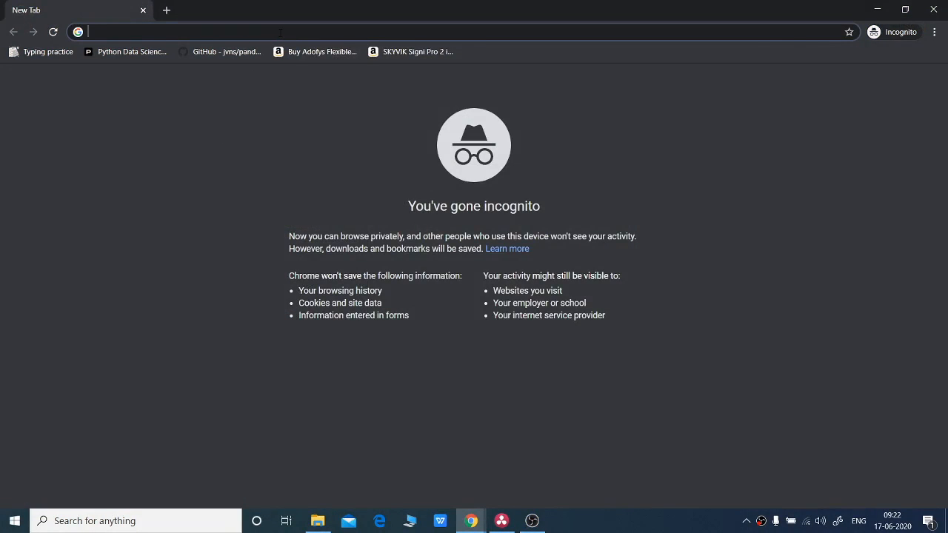
Search Google for handbrake and download HandBrake 1.3.3 for Windows from the official handbrake.fr site
{"action": "type", "text": "hand"}
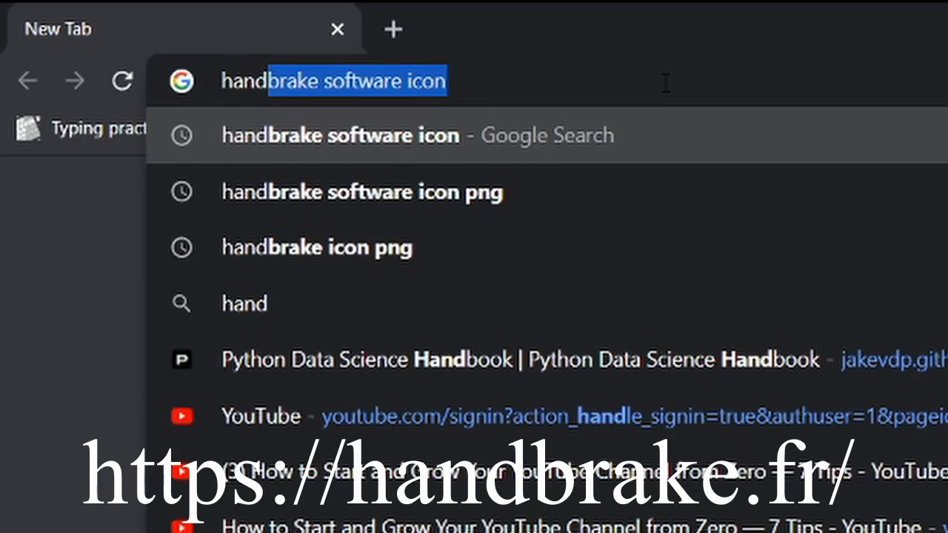
{"action": "type", "text": "brake"}
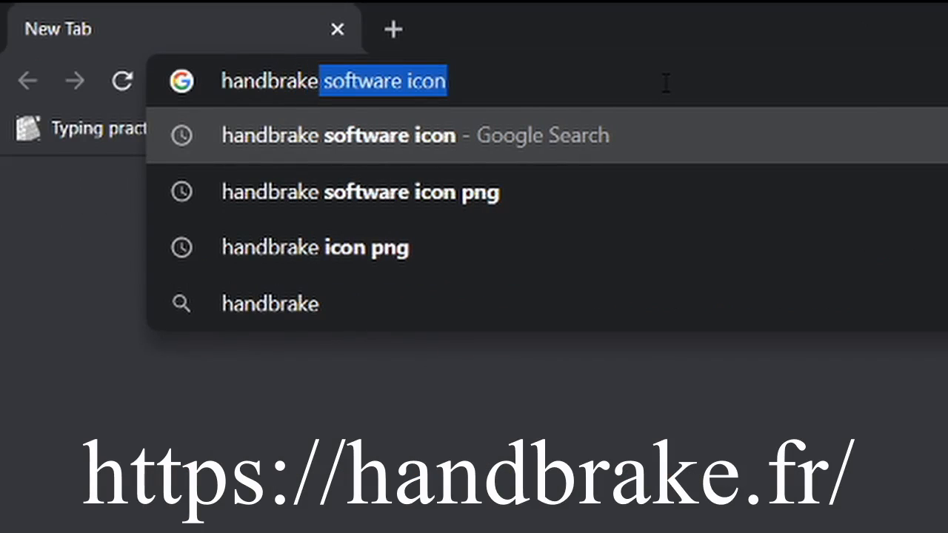
{"action": "key", "text": "Delete"}
{"action": "key", "text": "Return"}
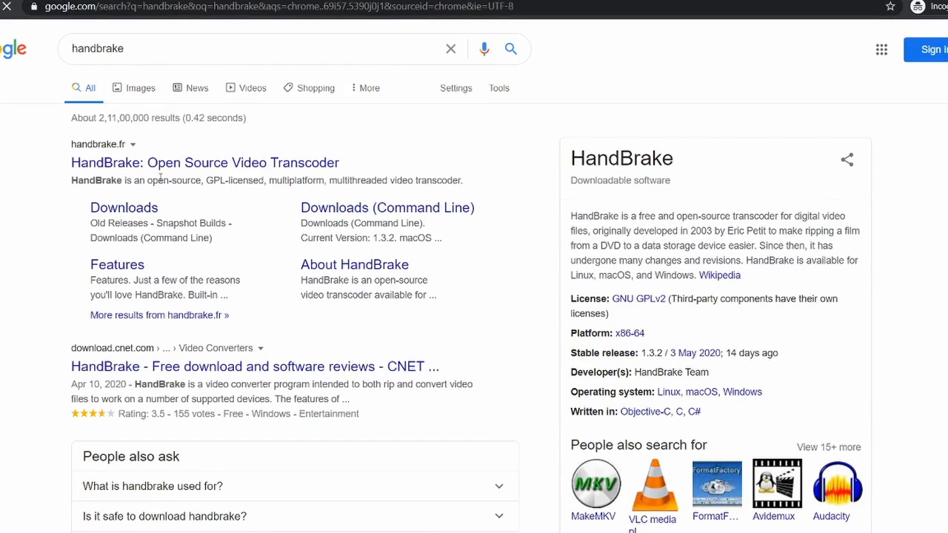
{"action": "left_click", "coordinate": [190, 164]}
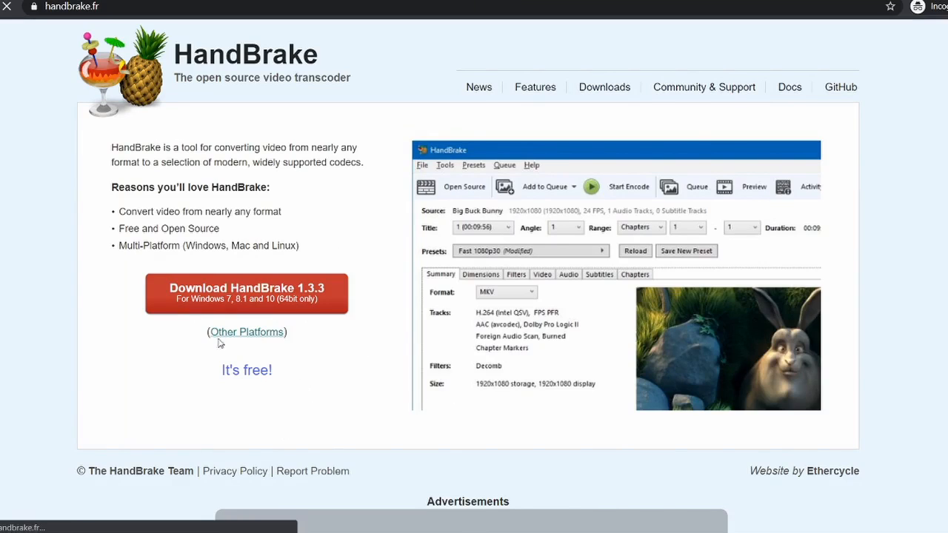
{"action": "left_click", "coordinate": [263, 297]}
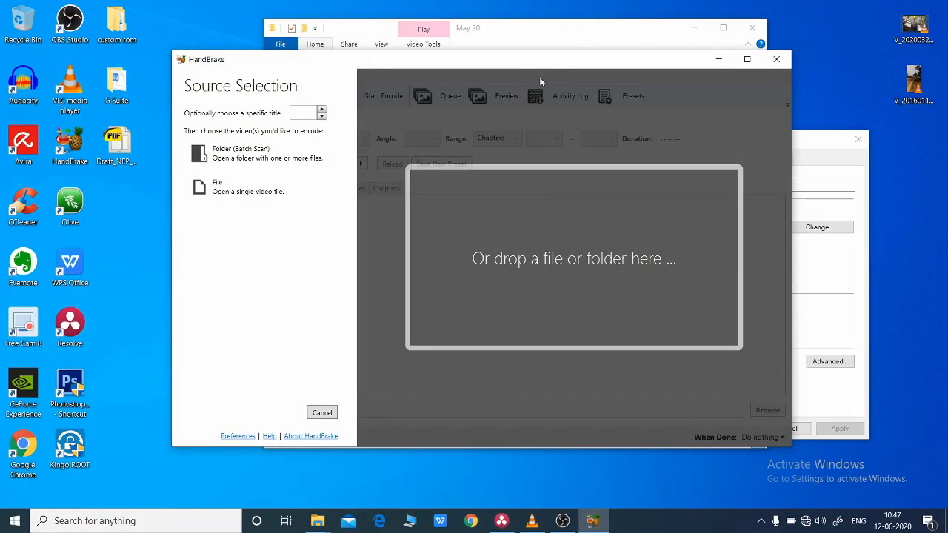
Move the HandBrake window aside to reveal the May 20 folder window behind it, and return to HandBrake's source selection
{"action": "left_click_drag", "start_coordinate": [548, 65], "coordinate": [548, 55]}
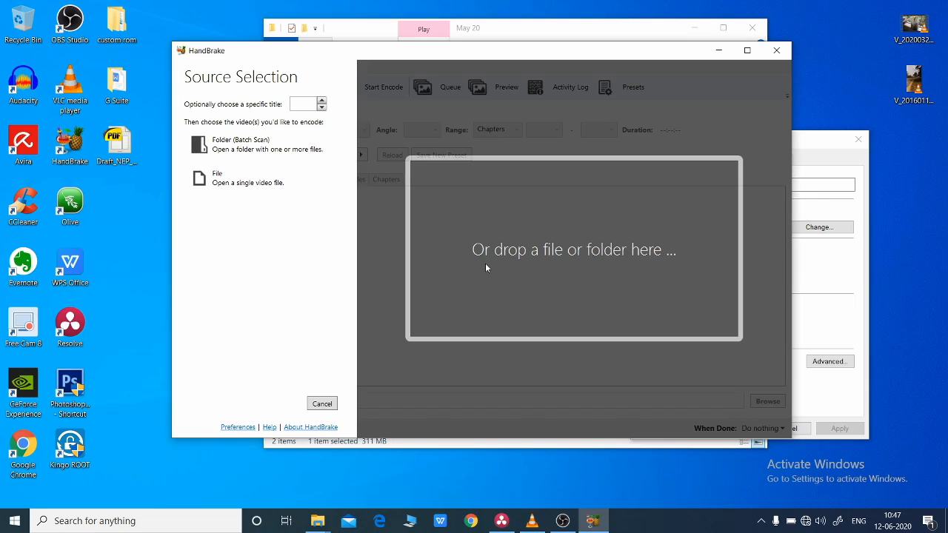
{"action": "left_click_drag", "start_coordinate": [583, 52], "coordinate": [473, 75]}
{"action": "left_click", "coordinate": [546, 46]}
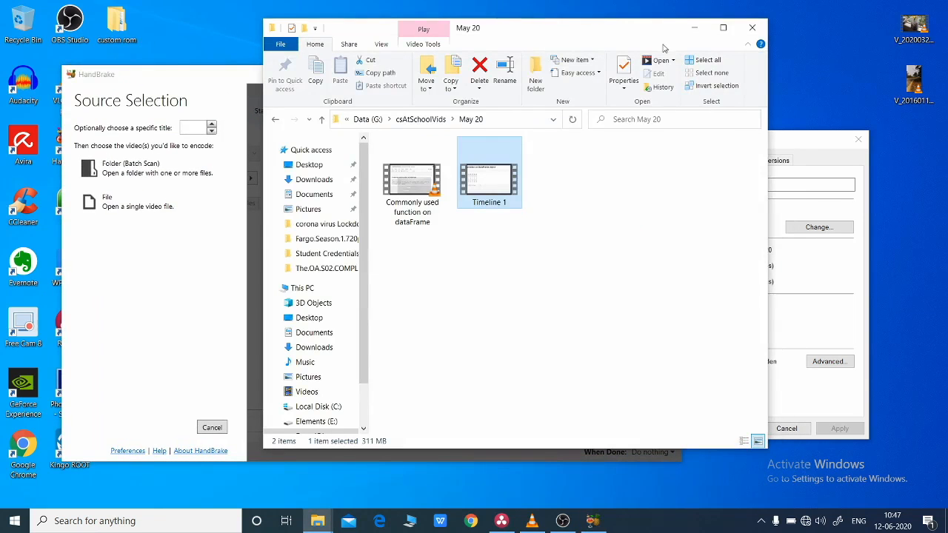
{"action": "left_click", "coordinate": [202, 78]}
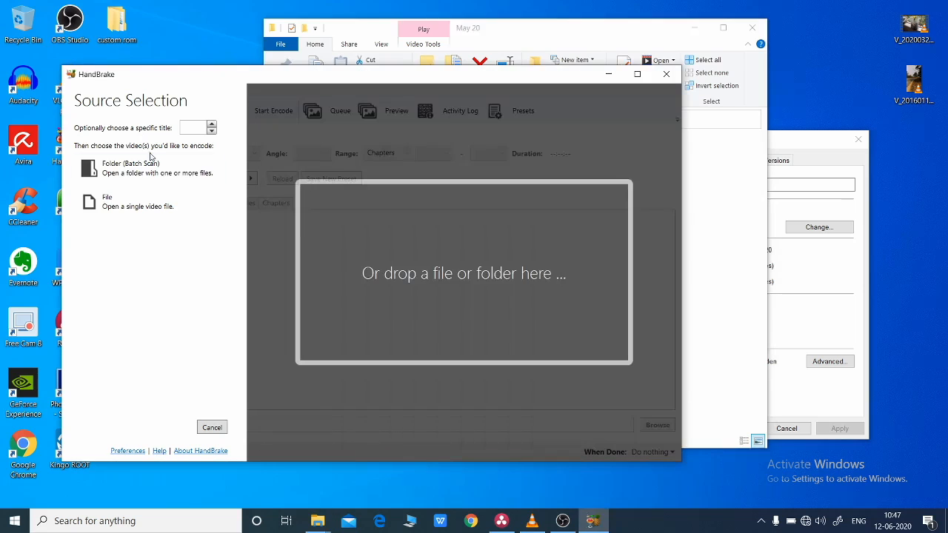
Open the single video file Timeline 1 from the csAtSchoolVids\May 20 folder on Data (G:) as the source
{"action": "left_click", "coordinate": [122, 208]}
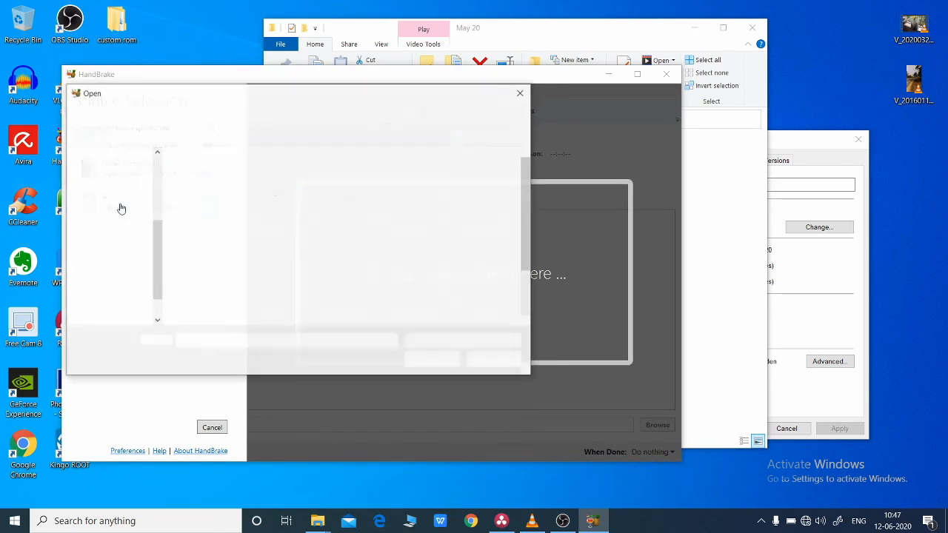
{"action": "scroll", "coordinate": [158, 249], "scroll_direction": "down", "scroll_amount": 1}
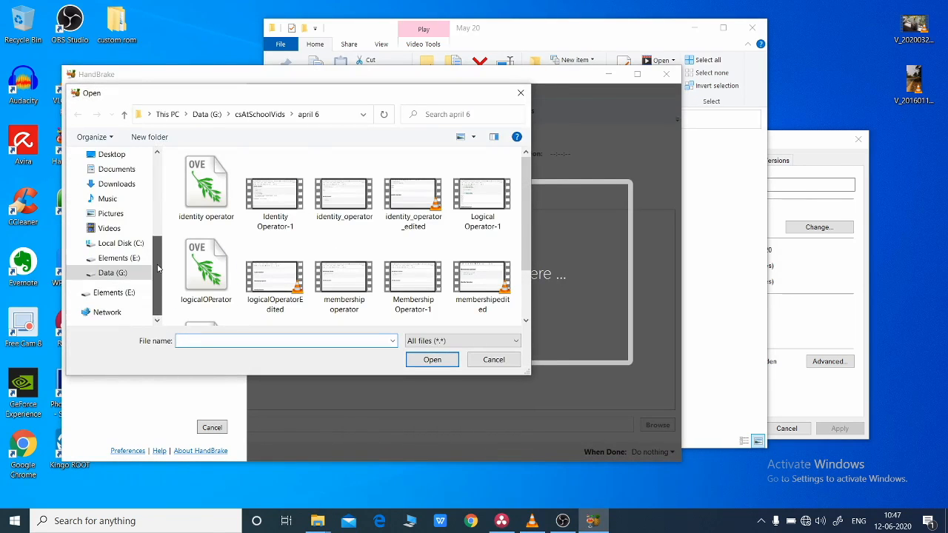
{"action": "left_click", "coordinate": [117, 274]}
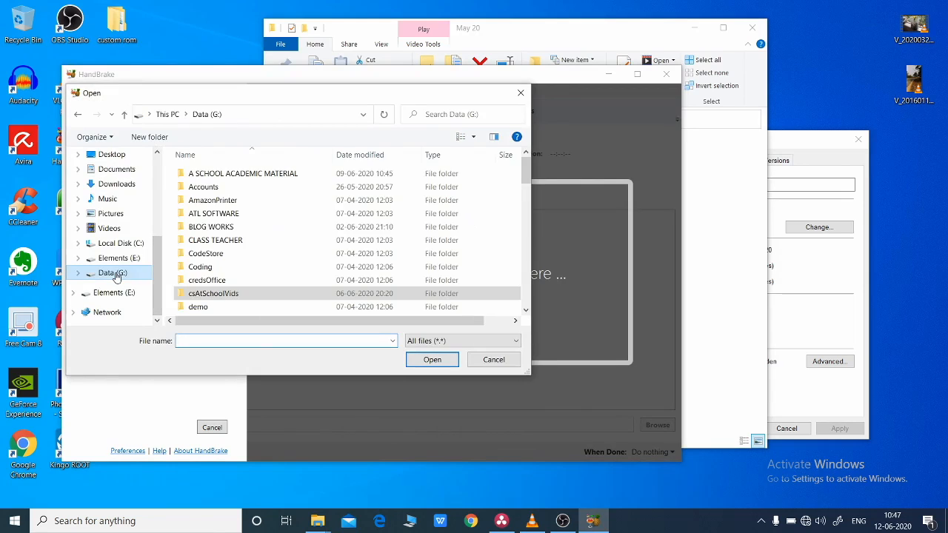
{"action": "double_click", "coordinate": [214, 293]}
{"action": "scroll", "coordinate": [211, 289], "scroll_direction": "down", "scroll_amount": 4}
{"action": "double_click", "coordinate": [202, 271]}
{"action": "left_click", "coordinate": [276, 194]}
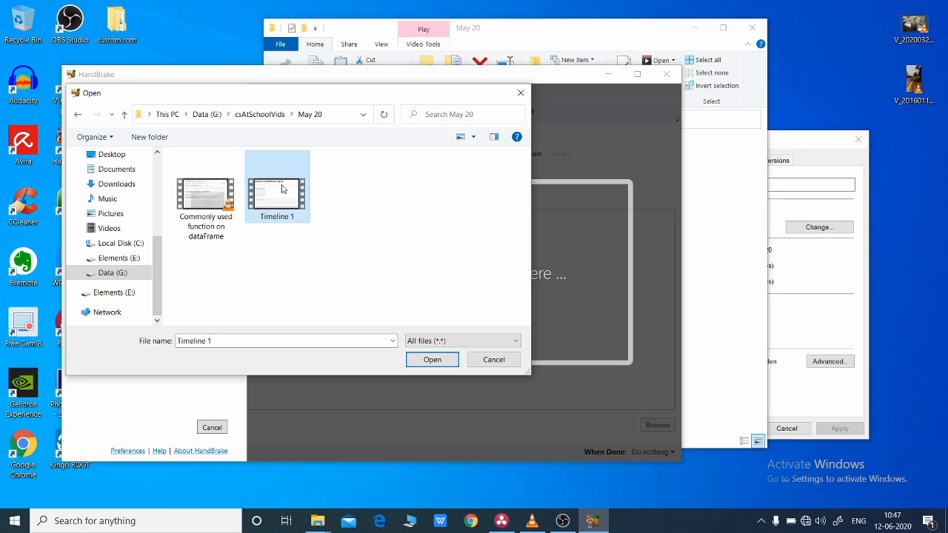
{"action": "left_click", "coordinate": [431, 359]}
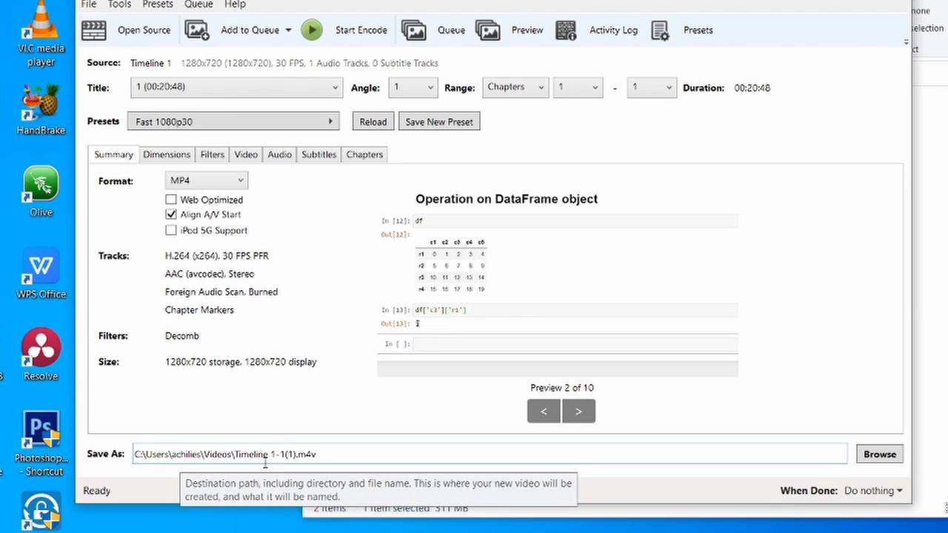
Examine the destination folder and file name set for the converted video
{"action": "left_click", "coordinate": [884, 462]}
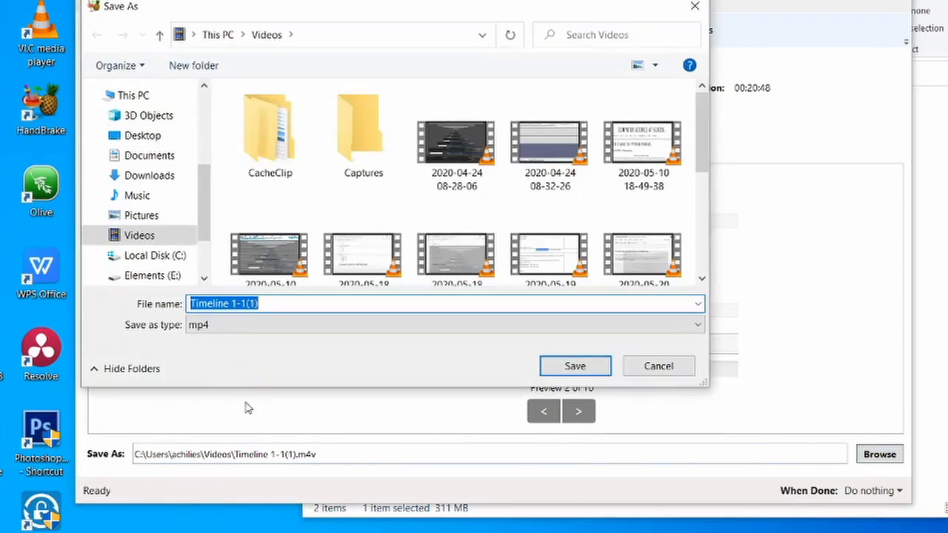
{"action": "left_click", "coordinate": [694, 6]}
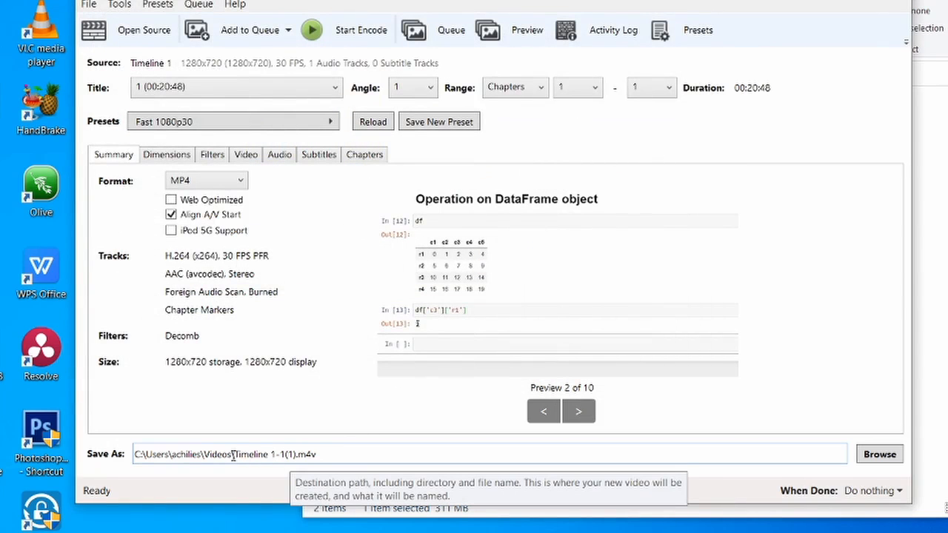
{"action": "left_click_drag", "start_coordinate": [234, 455], "coordinate": [291, 455]}
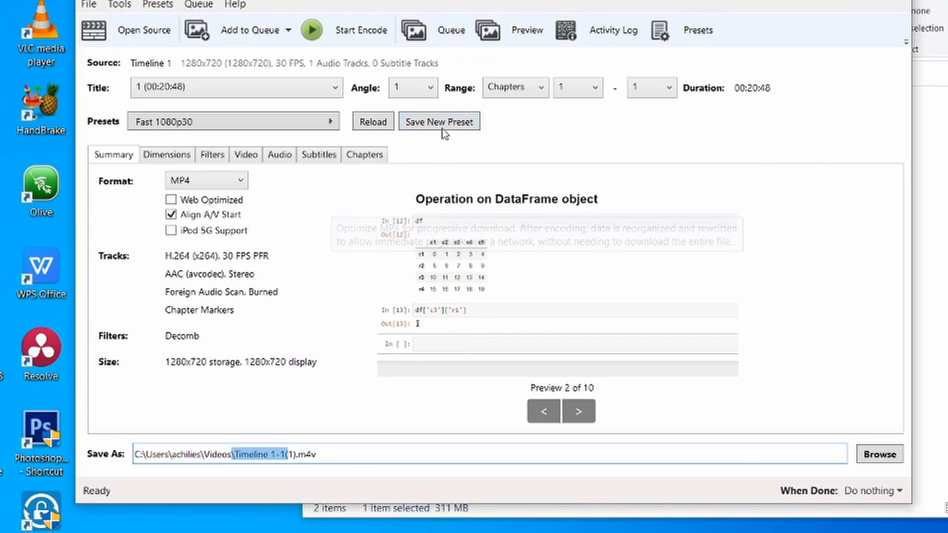
Apply the General preset Fast 720p30 to the encode
{"action": "left_click", "coordinate": [334, 125]}
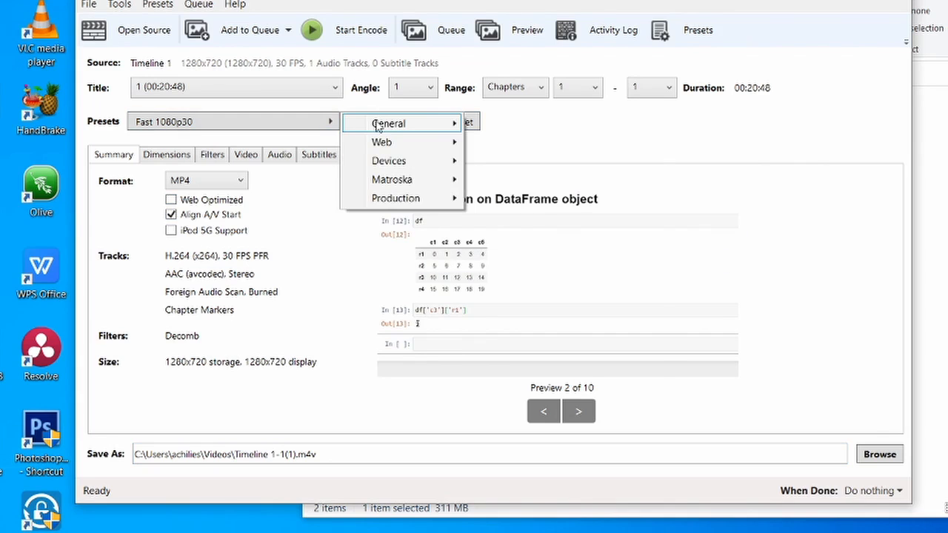
{"action": "mouse_move", "coordinate": [383, 130]}
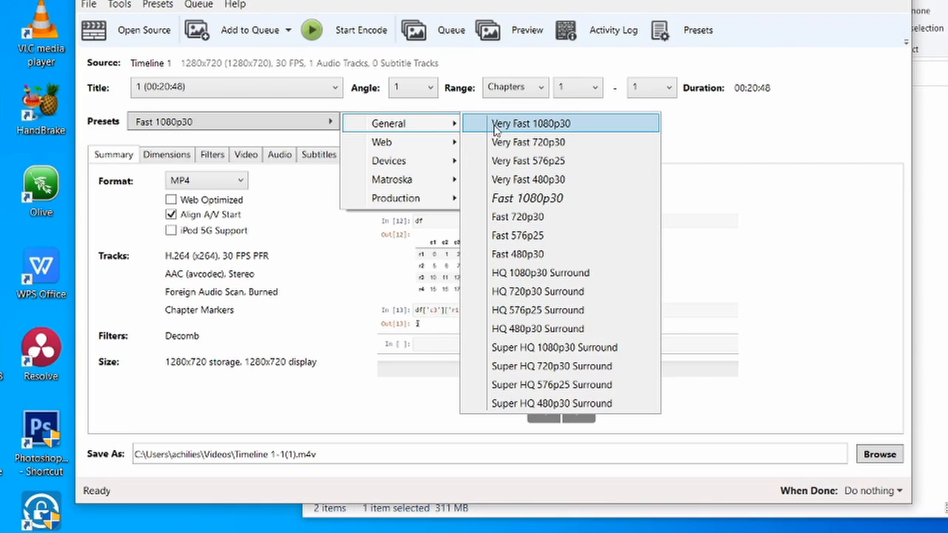
{"action": "left_click", "coordinate": [556, 221]}
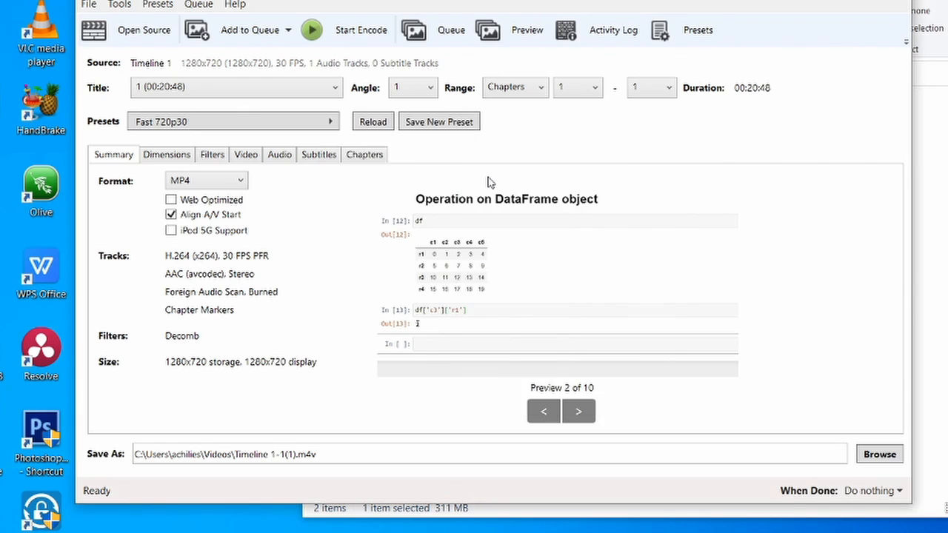
Check the available output formats, keep MP4, and enable Web Optimized
{"action": "left_click", "coordinate": [207, 182]}
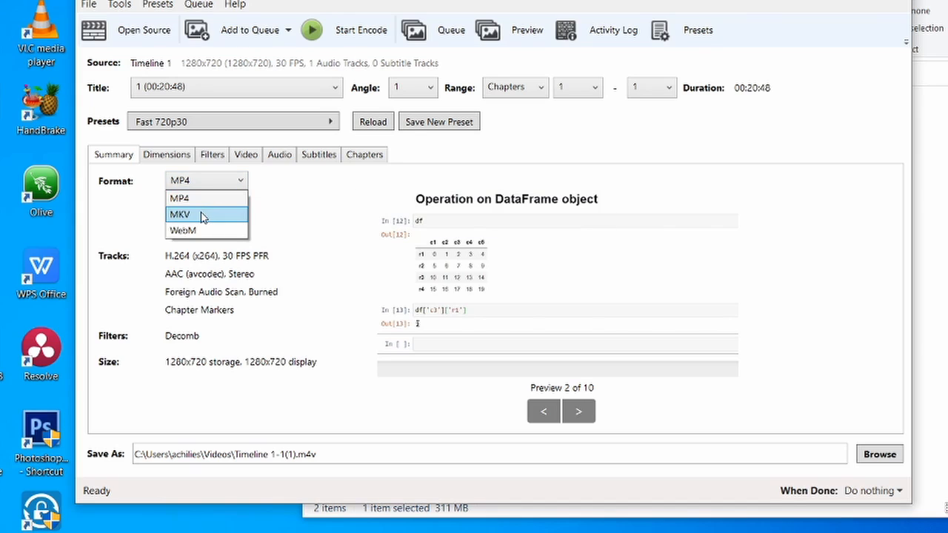
{"action": "left_click", "coordinate": [333, 187]}
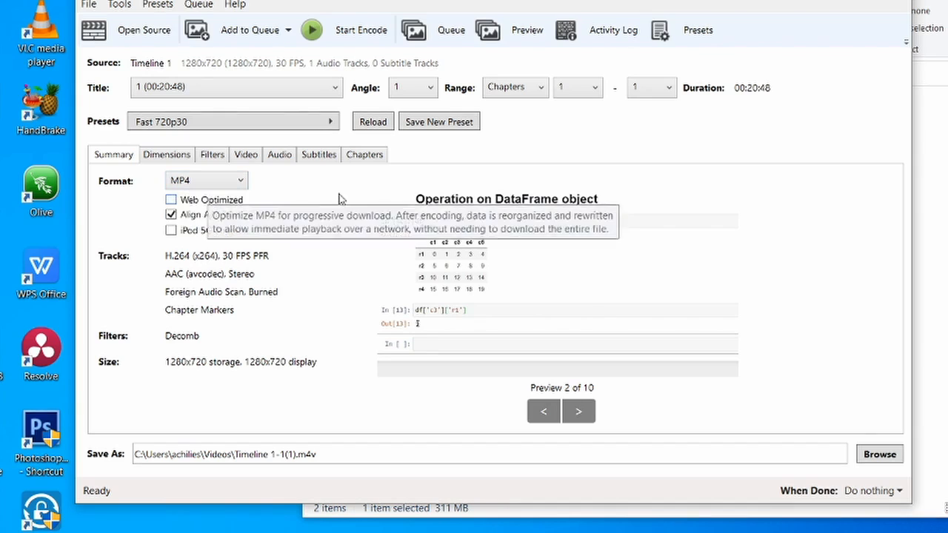
{"action": "left_click", "coordinate": [171, 200]}
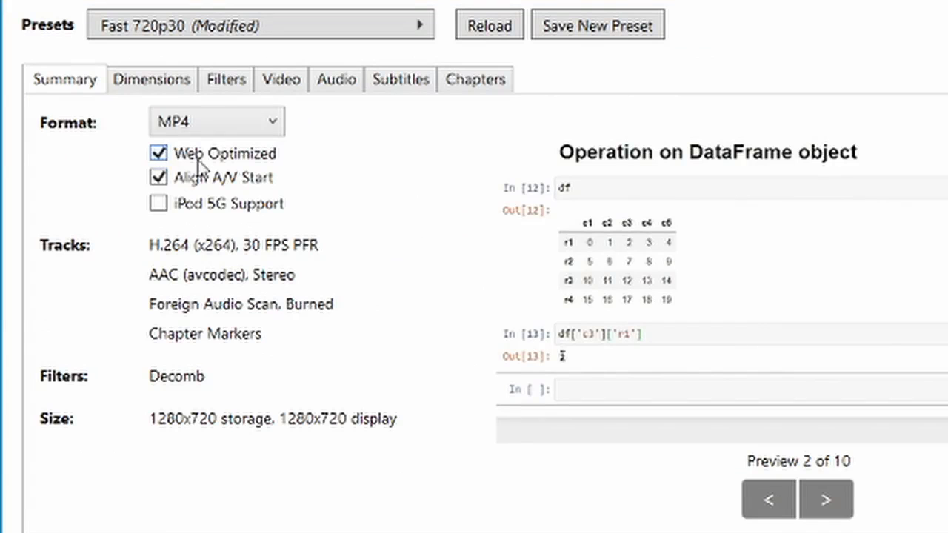
{"action": "left_click", "coordinate": [178, 205]}
{"action": "left_click", "coordinate": [160, 154]}
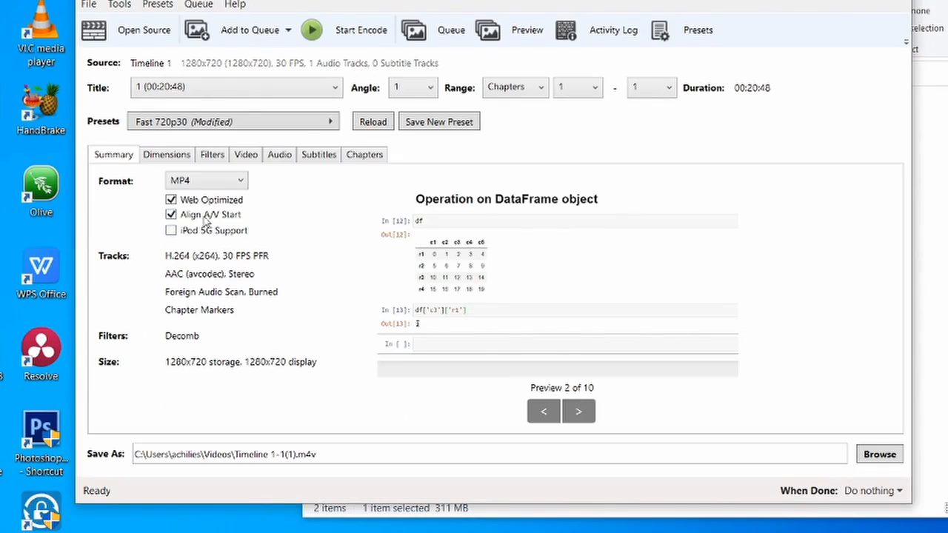
Set the video to Constant Framerate and keep the framerate at 30 FPS
{"action": "left_click", "coordinate": [249, 157]}
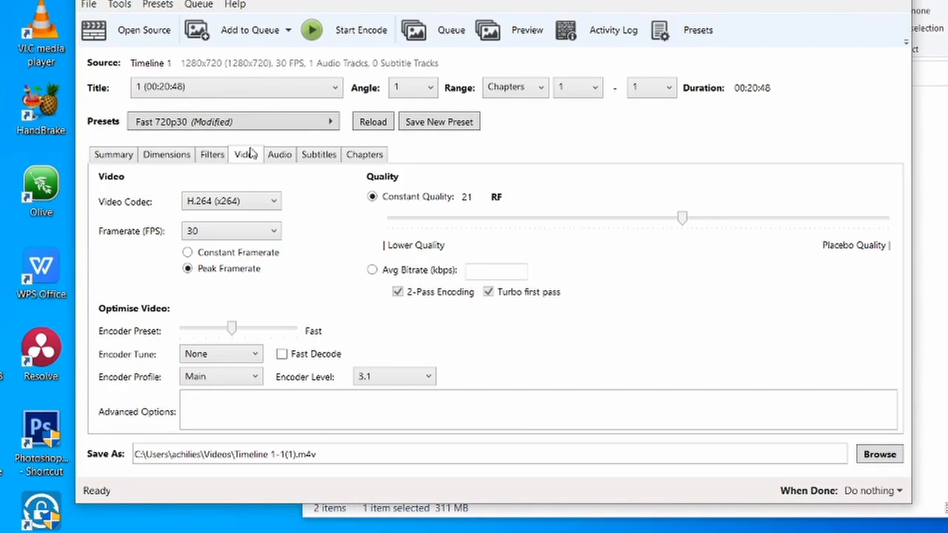
{"action": "left_click", "coordinate": [118, 160]}
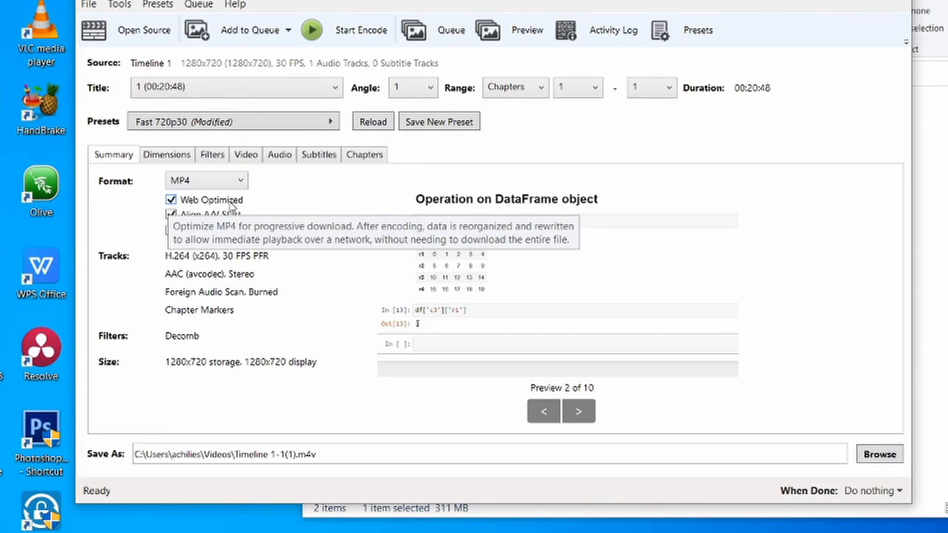
{"action": "left_click", "coordinate": [247, 155]}
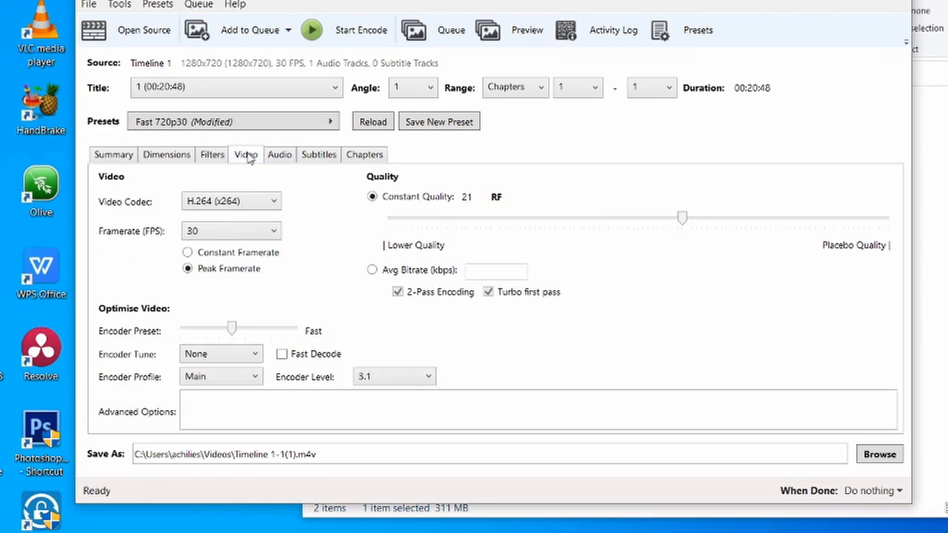
{"action": "left_click", "coordinate": [188, 253]}
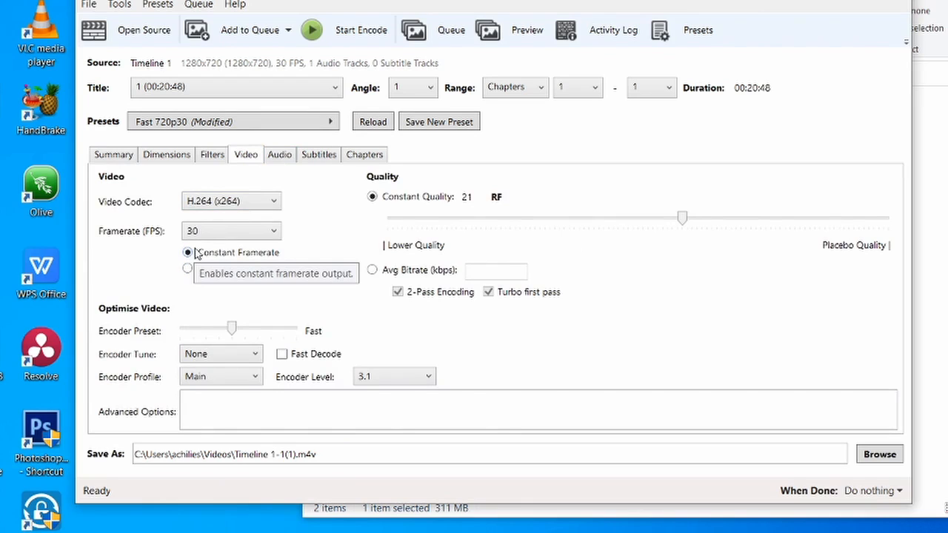
{"action": "left_click", "coordinate": [268, 232]}
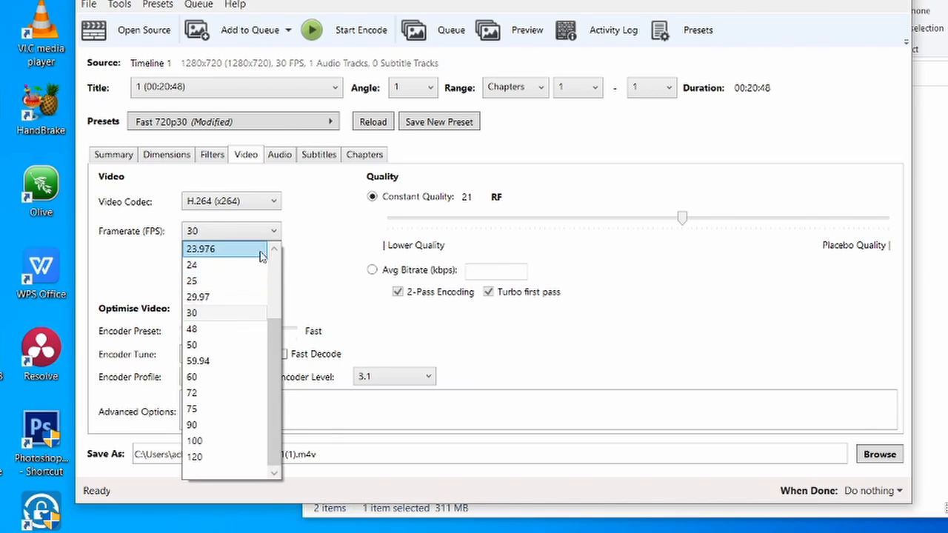
{"action": "left_click", "coordinate": [314, 236]}
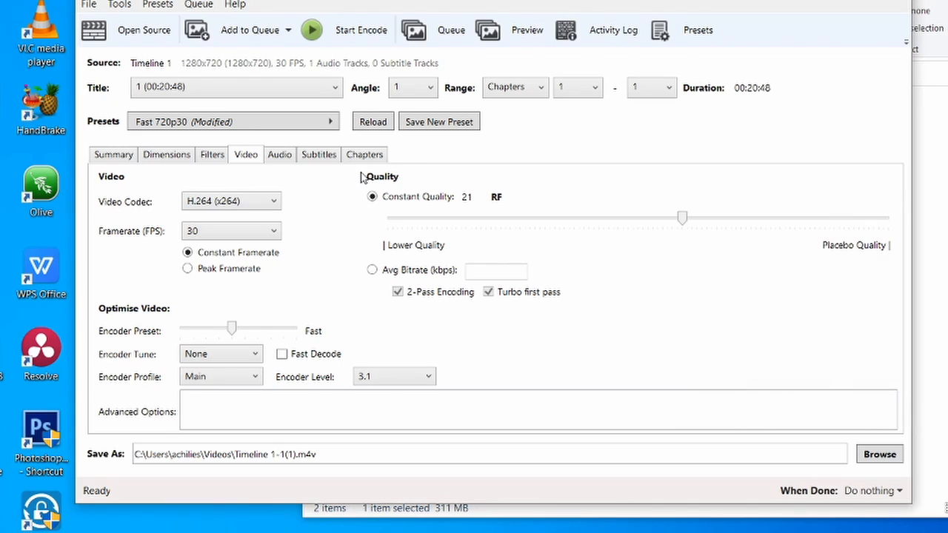
Check the audio track settings, return to the video settings, and start the encode
{"action": "left_click", "coordinate": [282, 157]}
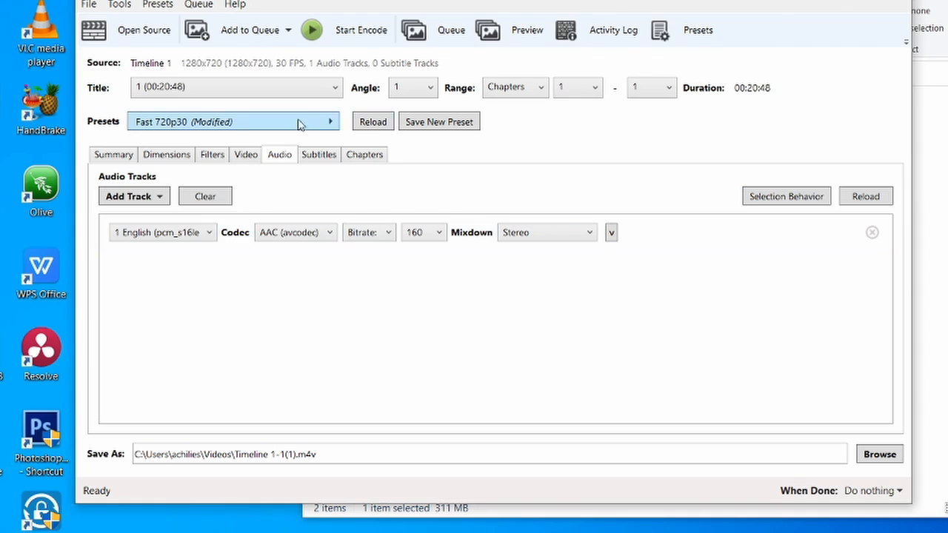
{"action": "left_click", "coordinate": [246, 156]}
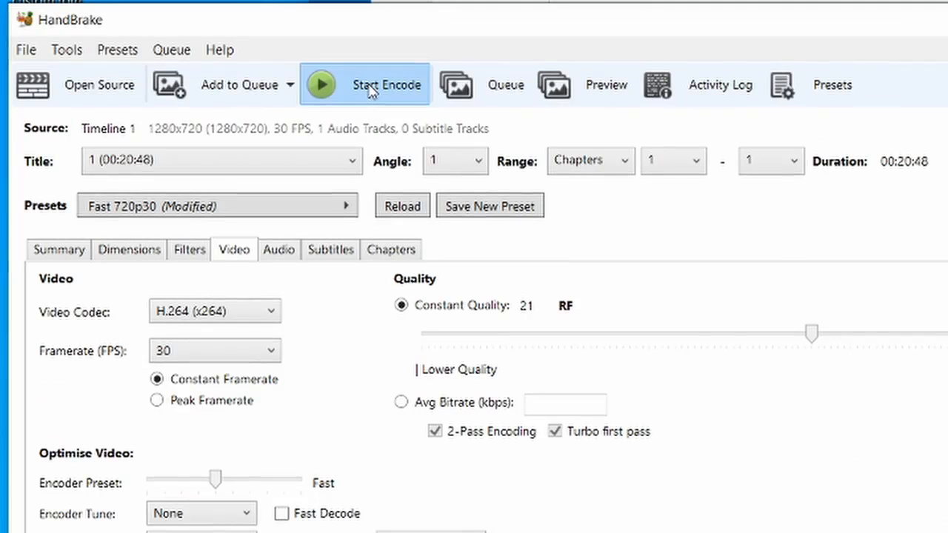
{"action": "left_click", "coordinate": [350, 31]}
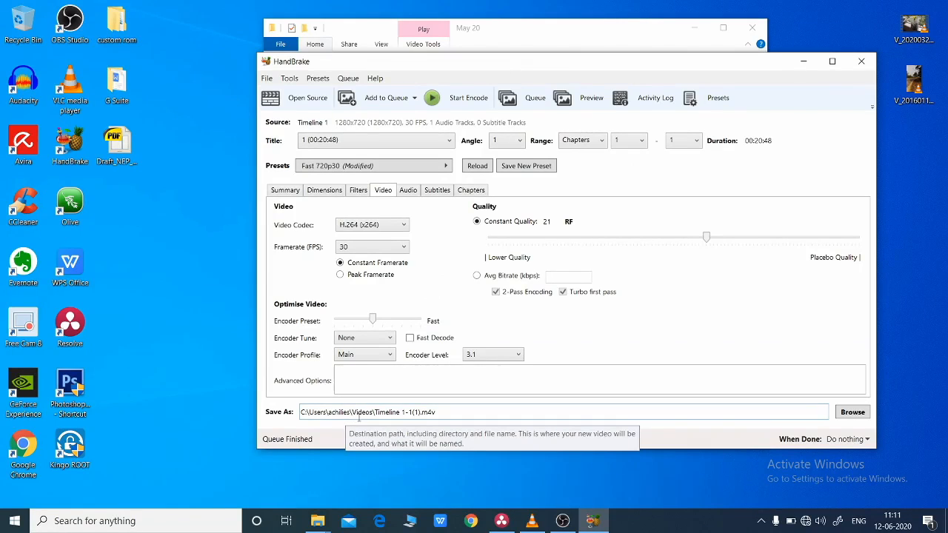
Check the output path of the finished encode and switch to the Videos folder in File Explorer
{"action": "left_click_drag", "start_coordinate": [353, 413], "coordinate": [437, 415]}
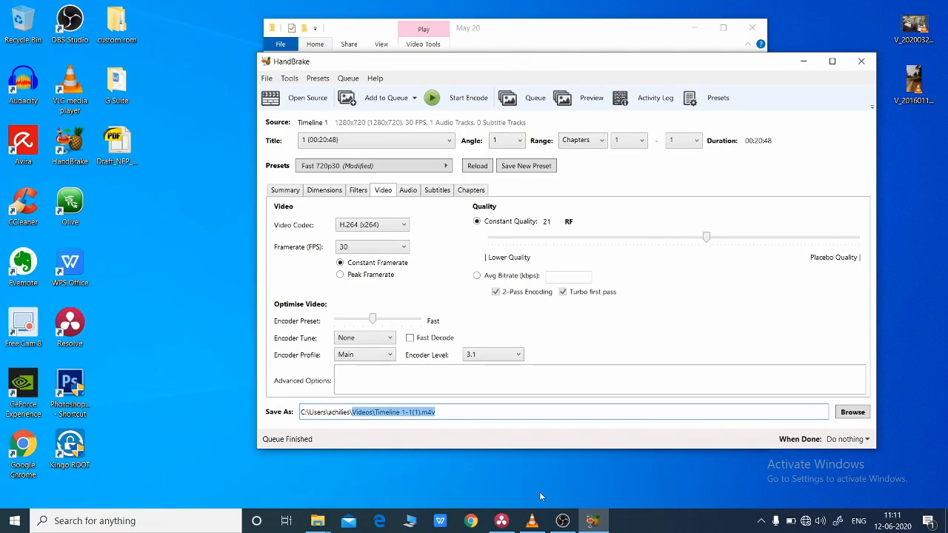
{"action": "left_click", "coordinate": [315, 522]}
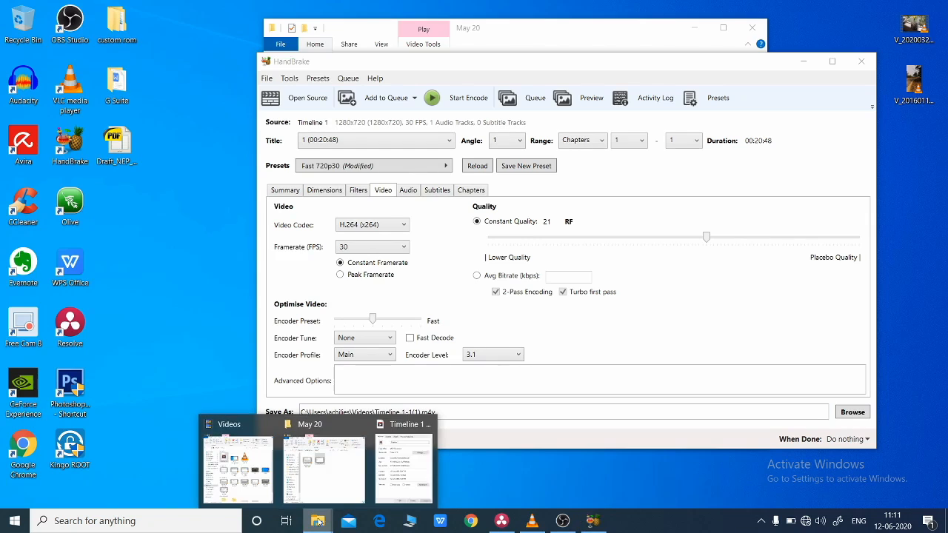
{"action": "left_click", "coordinate": [249, 459]}
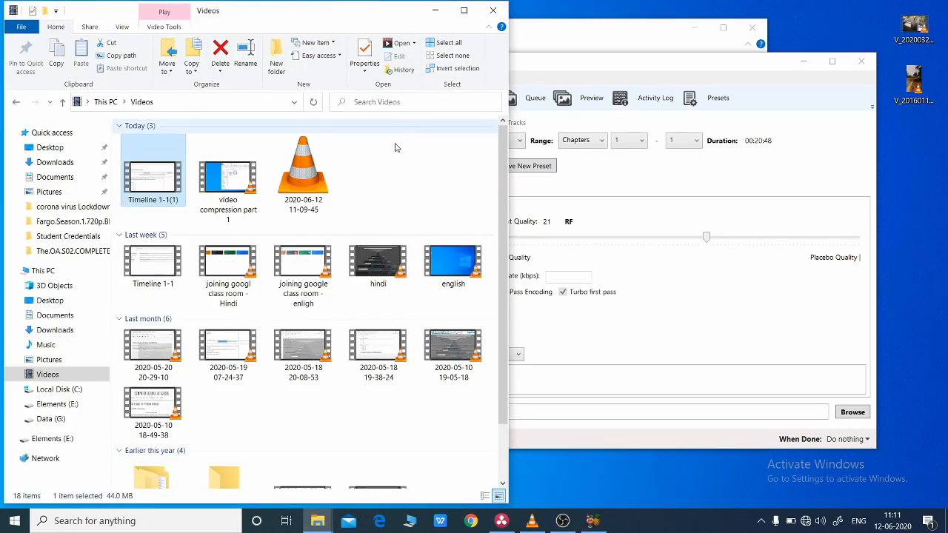
Check the file size of the converted video Timeline 1-1(1) in its properties
{"action": "right_click", "coordinate": [154, 183]}
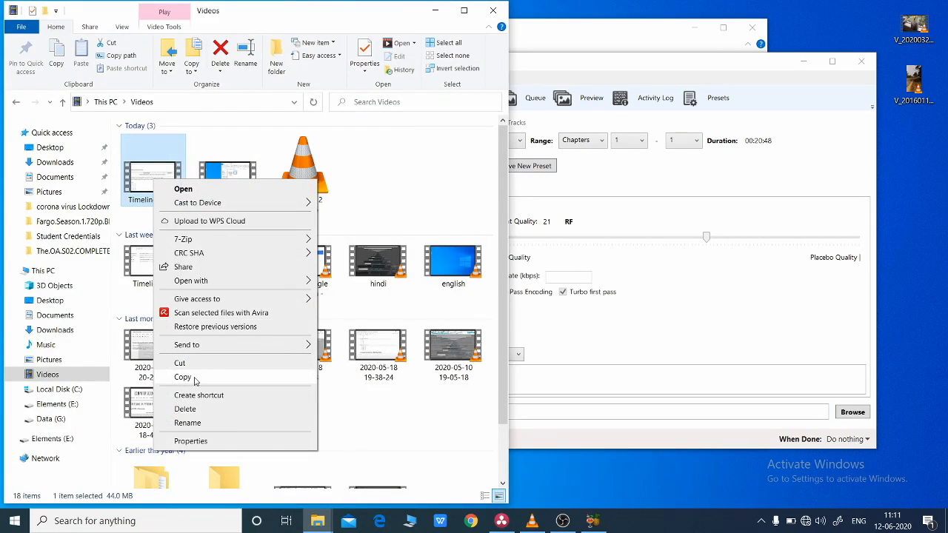
{"action": "left_click", "coordinate": [211, 442]}
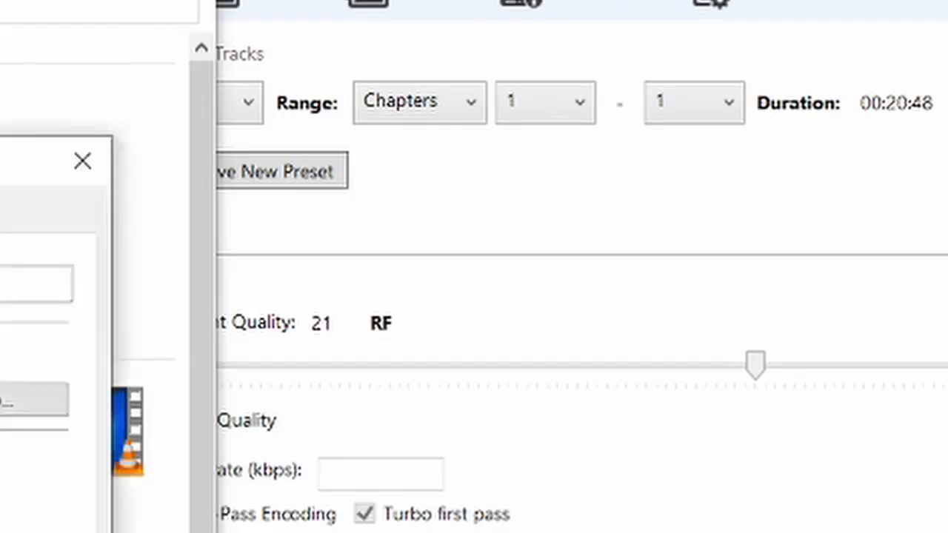
{"action": "left_click_drag", "start_coordinate": [1, 170], "coordinate": [438, 3]}
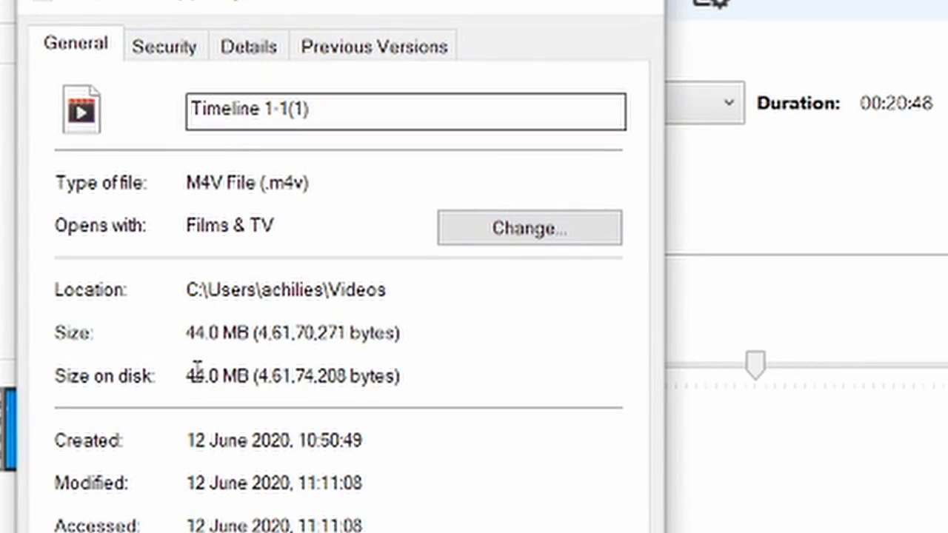
{"action": "left_click_drag", "start_coordinate": [190, 333], "coordinate": [236, 320]}
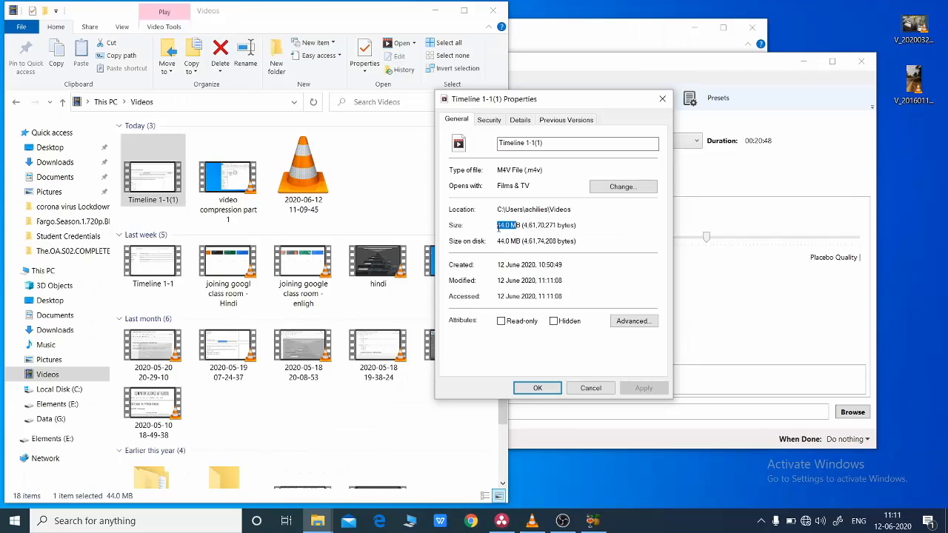
{"action": "left_click", "coordinate": [190, 337]}
{"action": "left_click", "coordinate": [663, 99]}
Move the converted Timeline 1-1(1) from the Videos folder to csAtSchoolVids\May 20 on the Data (G:) drive
{"action": "right_click", "coordinate": [171, 181]}
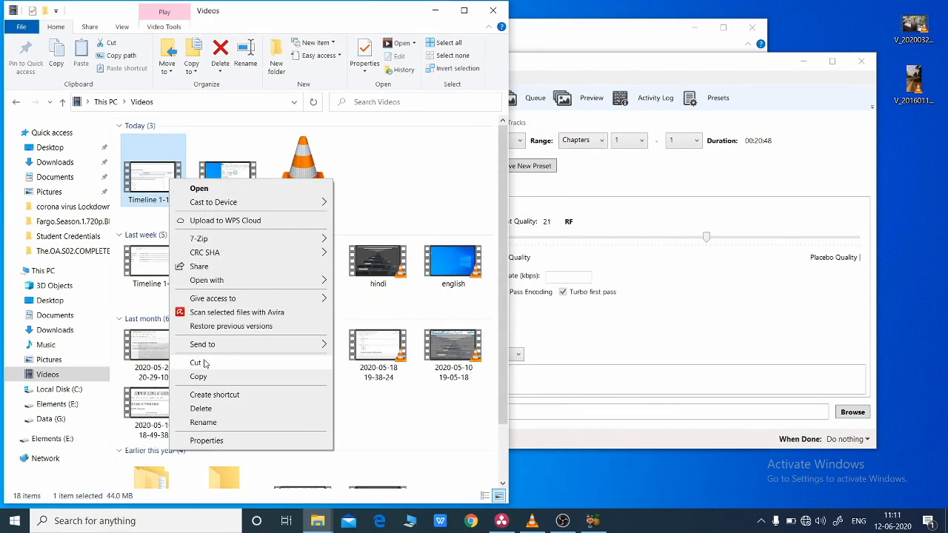
{"action": "left_click", "coordinate": [207, 362]}
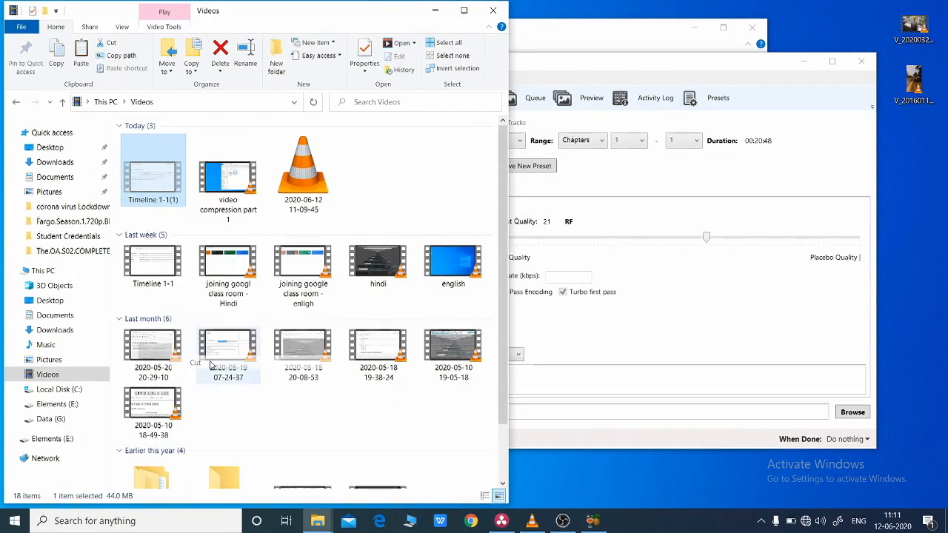
{"action": "left_click", "coordinate": [49, 420]}
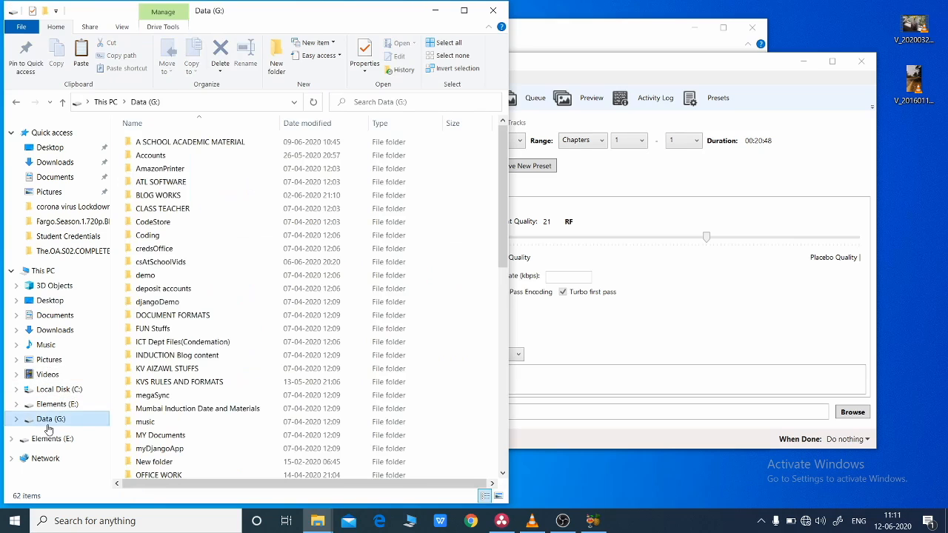
{"action": "double_click", "coordinate": [182, 263]}
{"action": "double_click", "coordinate": [154, 358]}
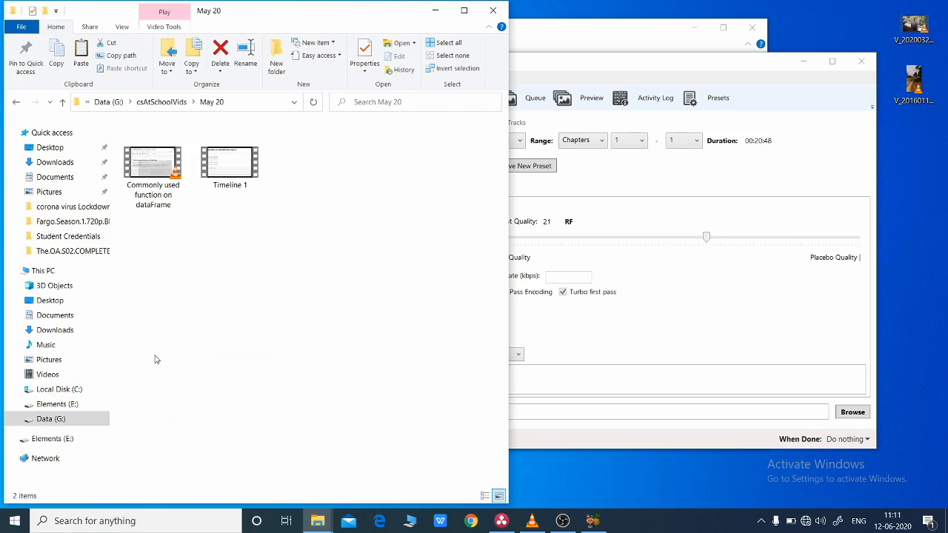
{"action": "right_click", "coordinate": [295, 230]}
{"action": "left_click", "coordinate": [326, 317]}
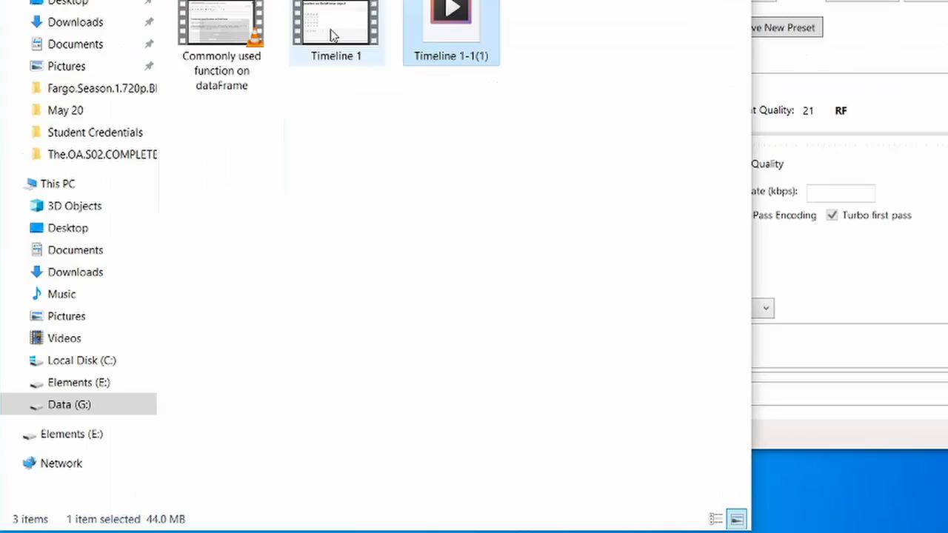
Compare the file sizes of Timeline 1 and Timeline 1-1(1)
{"action": "left_click", "coordinate": [228, 171]}
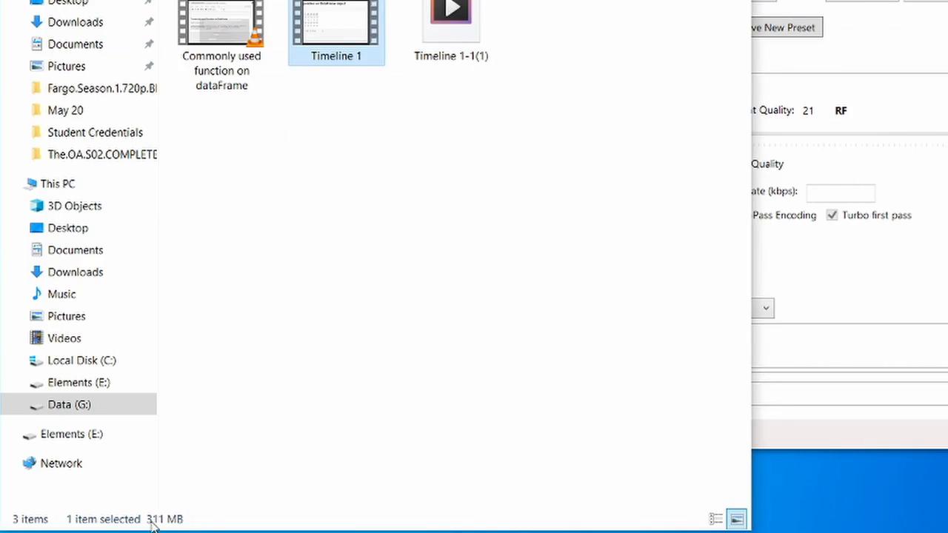
{"action": "left_click", "coordinate": [467, 39]}
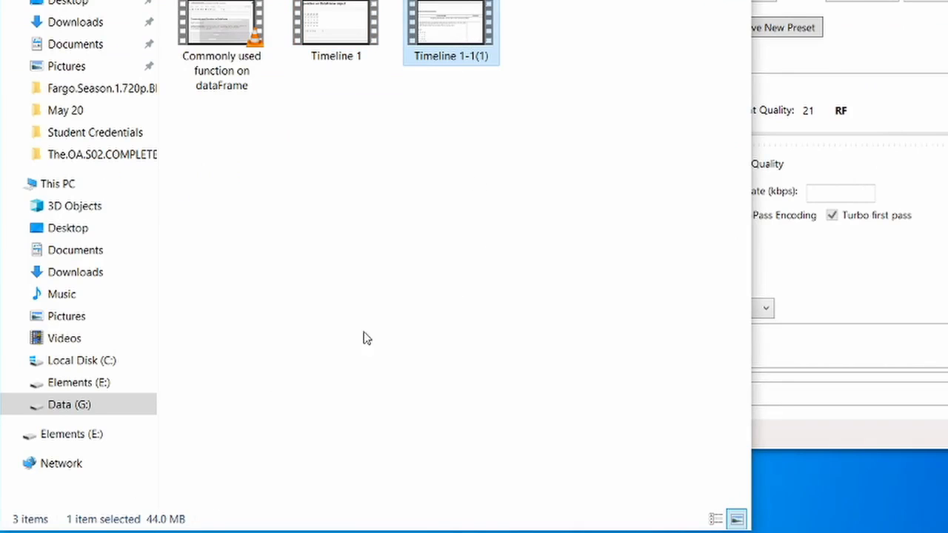
Close Timeline 1 in its default player and open it in VLC media player instead
{"action": "double_click", "coordinate": [331, 25]}
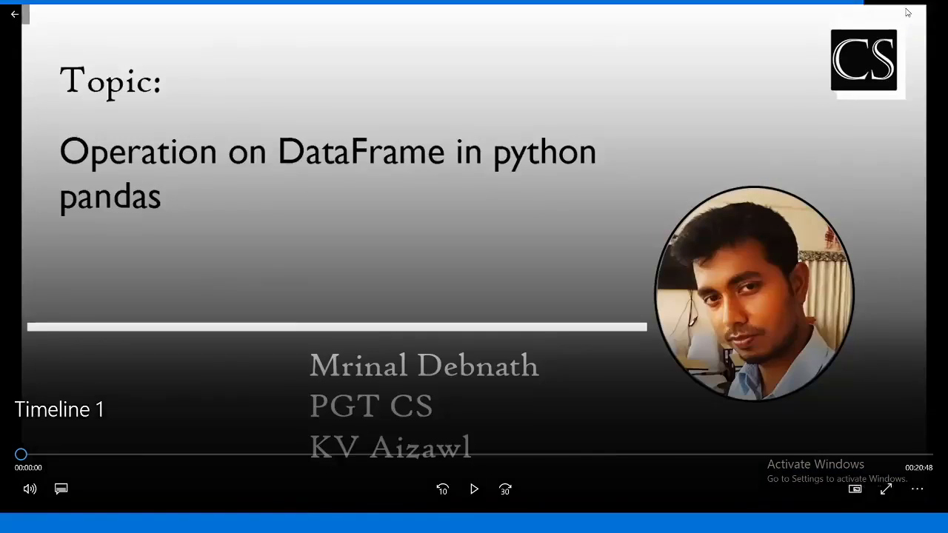
{"action": "left_click", "coordinate": [932, 11]}
{"action": "right_click", "coordinate": [231, 151]}
{"action": "mouse_move", "coordinate": [273, 253]}
{"action": "left_click", "coordinate": [423, 281]}
Open Timeline 1-1(1) in VLC media player beside the original video and pause it
{"action": "left_click", "coordinate": [307, 163]}
{"action": "right_click", "coordinate": [307, 156]}
{"action": "mouse_move", "coordinate": [348, 249]}
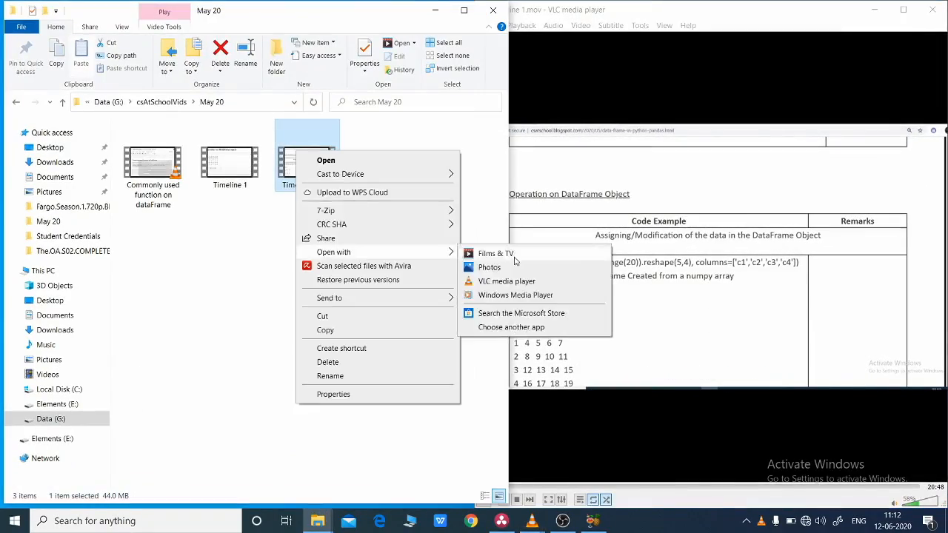
{"action": "left_click", "coordinate": [499, 282]}
{"action": "key", "text": "super+Left"}
{"action": "key", "text": "space"}
{"action": "left_click", "coordinate": [577, 100]}
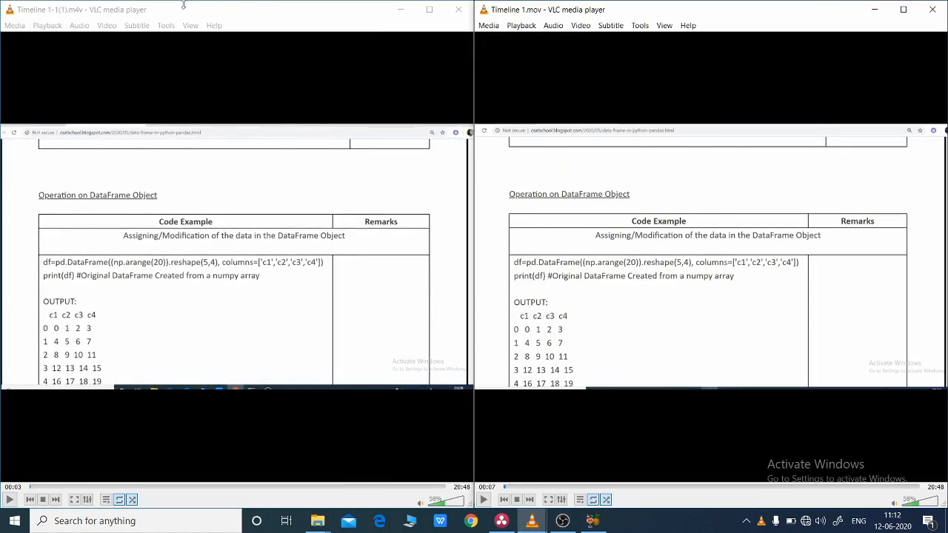
Restart Timeline 1 and Timeline 1-1(1) from the beginning and play them side by side
{"action": "left_click", "coordinate": [35, 10]}
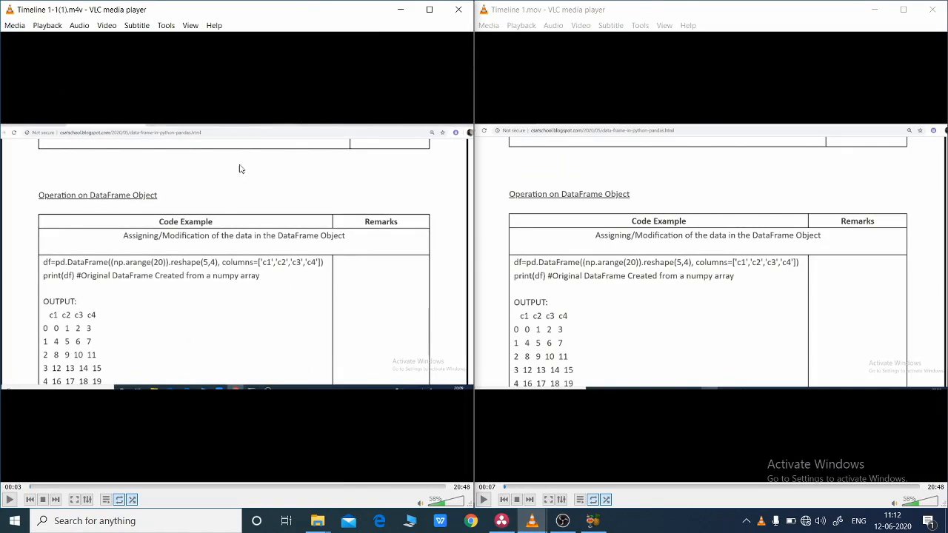
{"action": "left_click", "coordinate": [807, 55]}
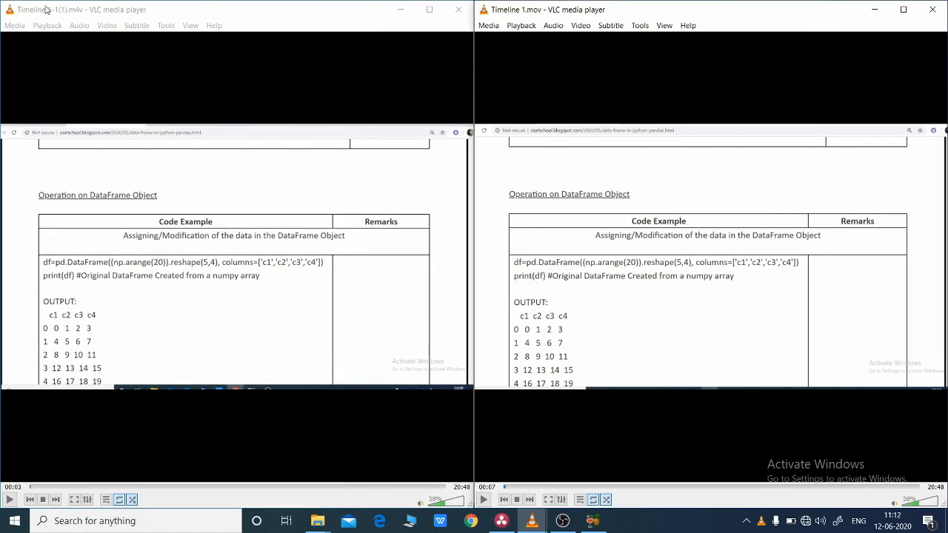
{"action": "left_click", "coordinate": [224, 16]}
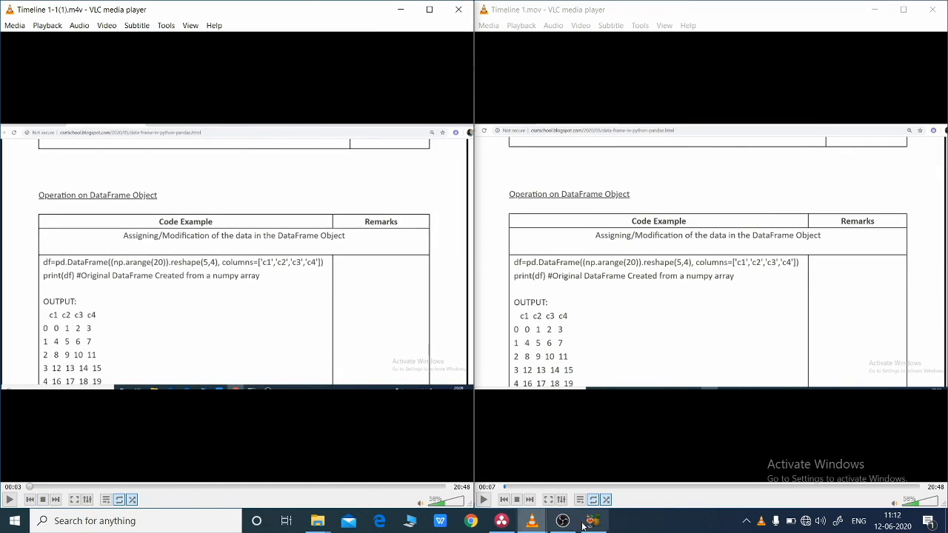
{"action": "left_click", "coordinate": [503, 500]}
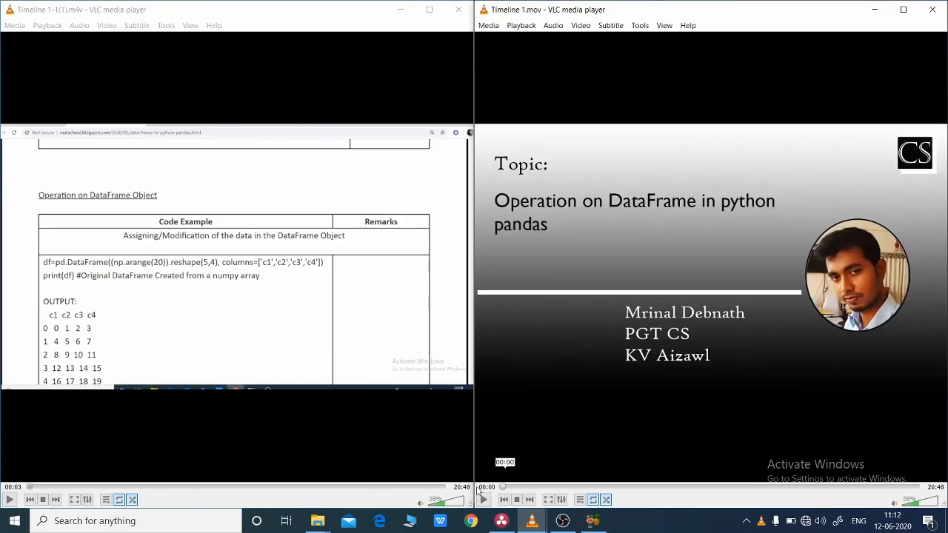
{"action": "left_click", "coordinate": [30, 500]}
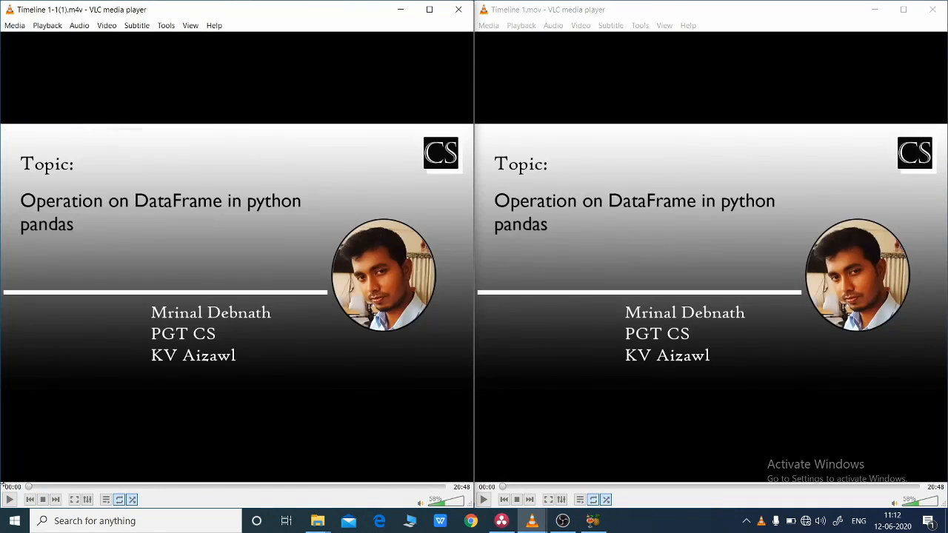
{"action": "left_click", "coordinate": [10, 500]}
{"action": "left_click", "coordinate": [483, 500]}
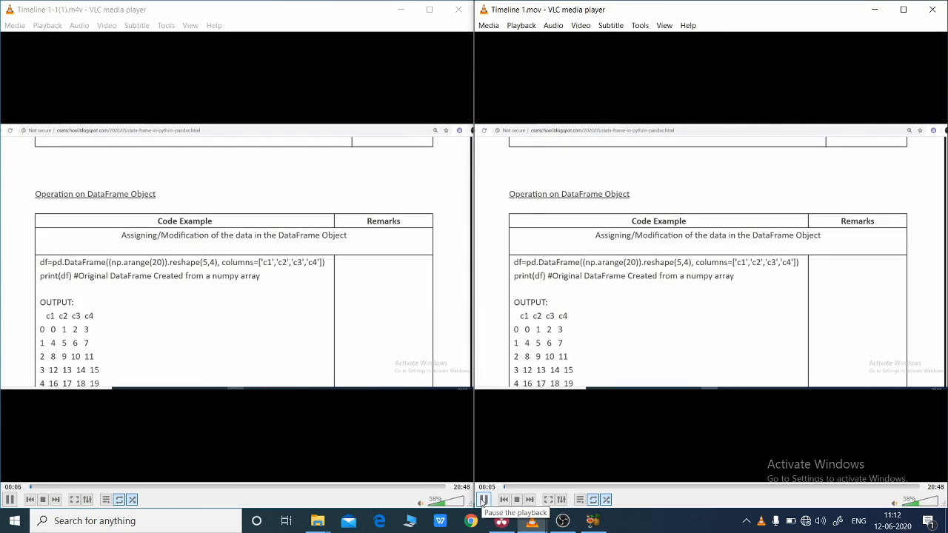
Compare the picture at about 08:15 in Timeline 1-1(1) and 11:03 in Timeline 1, pause both, and switch back to HandBrake
{"action": "left_click", "coordinate": [194, 487]}
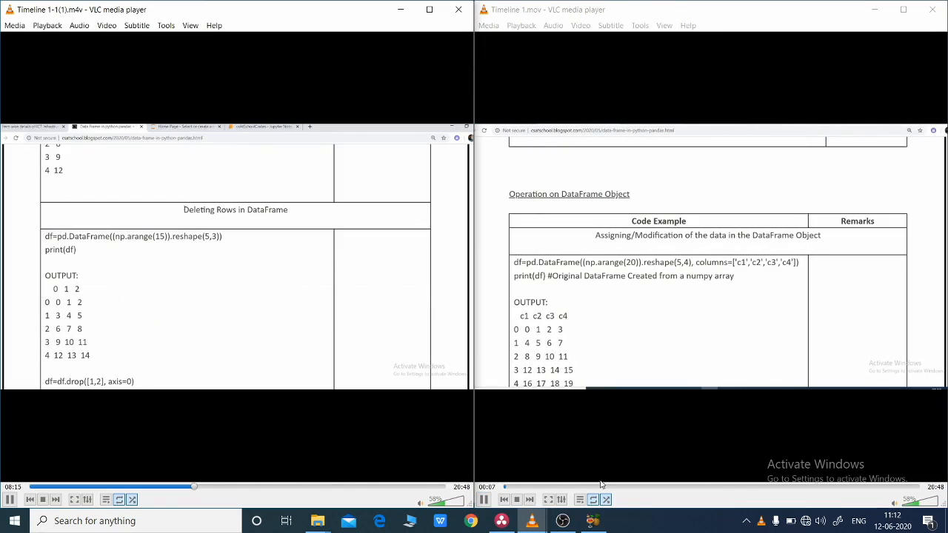
{"action": "left_click", "coordinate": [724, 486]}
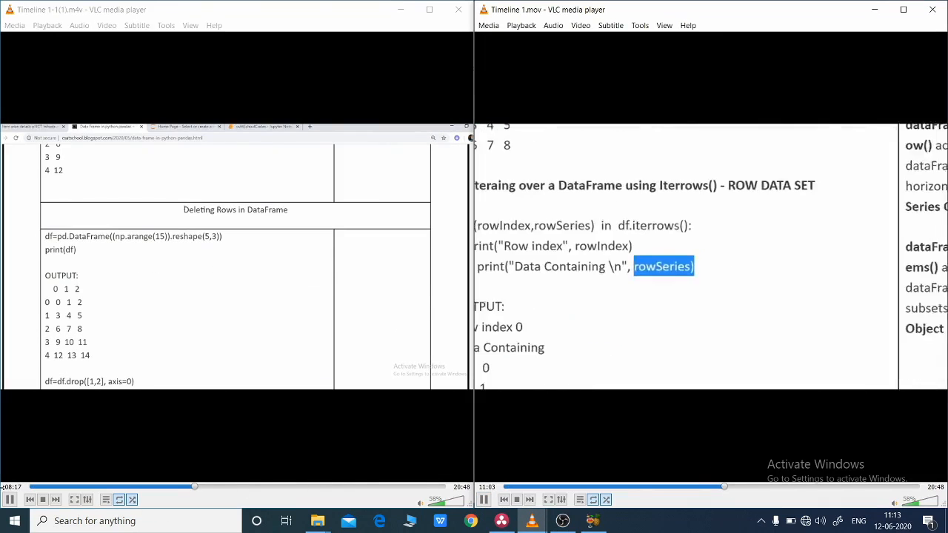
{"action": "left_click", "coordinate": [15, 501]}
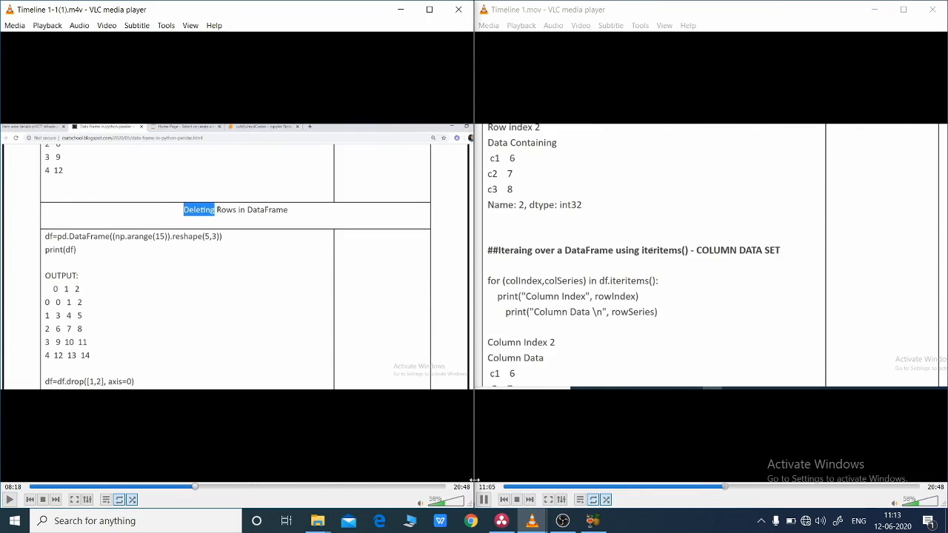
{"action": "left_click", "coordinate": [484, 500]}
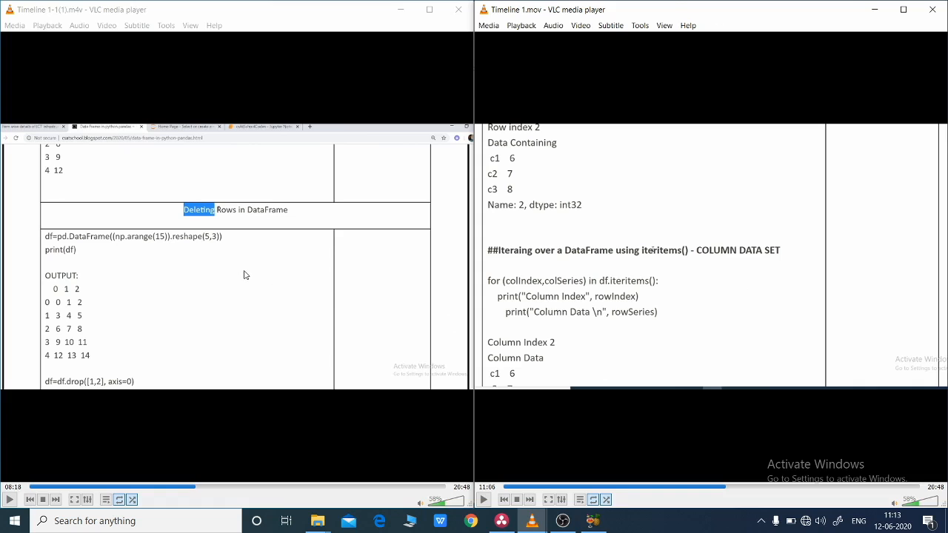
{"action": "left_click", "coordinate": [593, 521]}
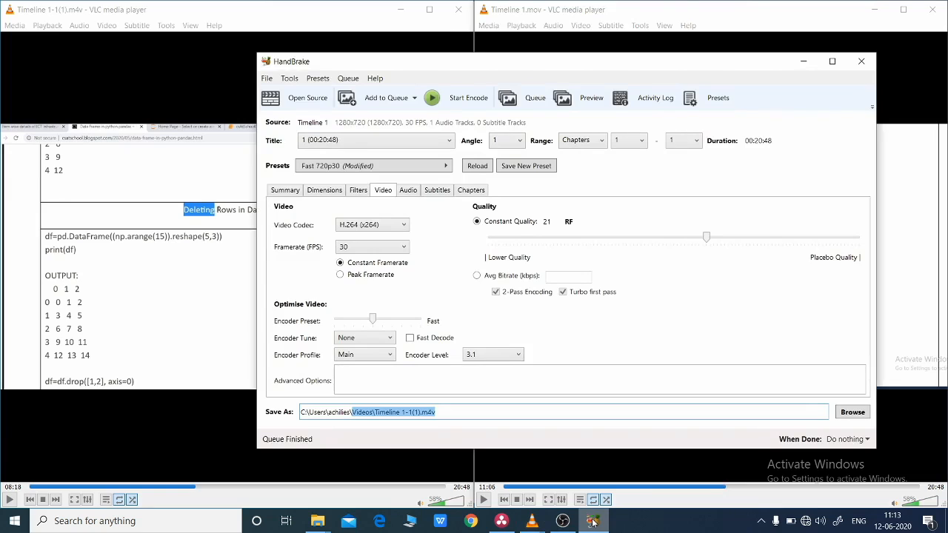